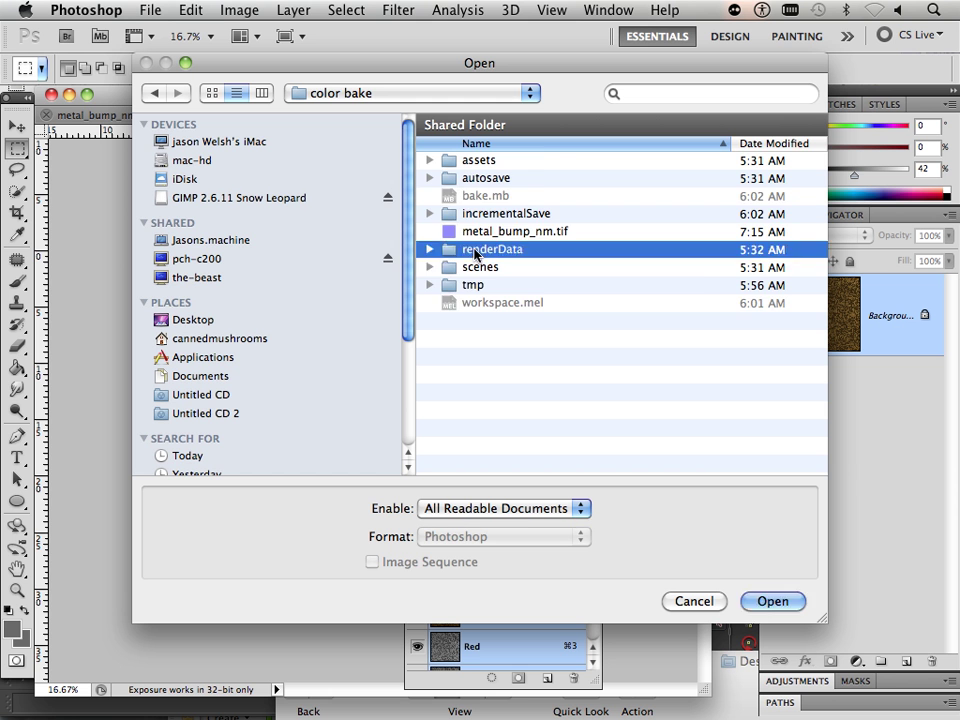
# - Open metal_bump_cm.tif from the renderData/mentalray/lightMap folder of the color bake project
pyautogui.doubleClick(476, 162)
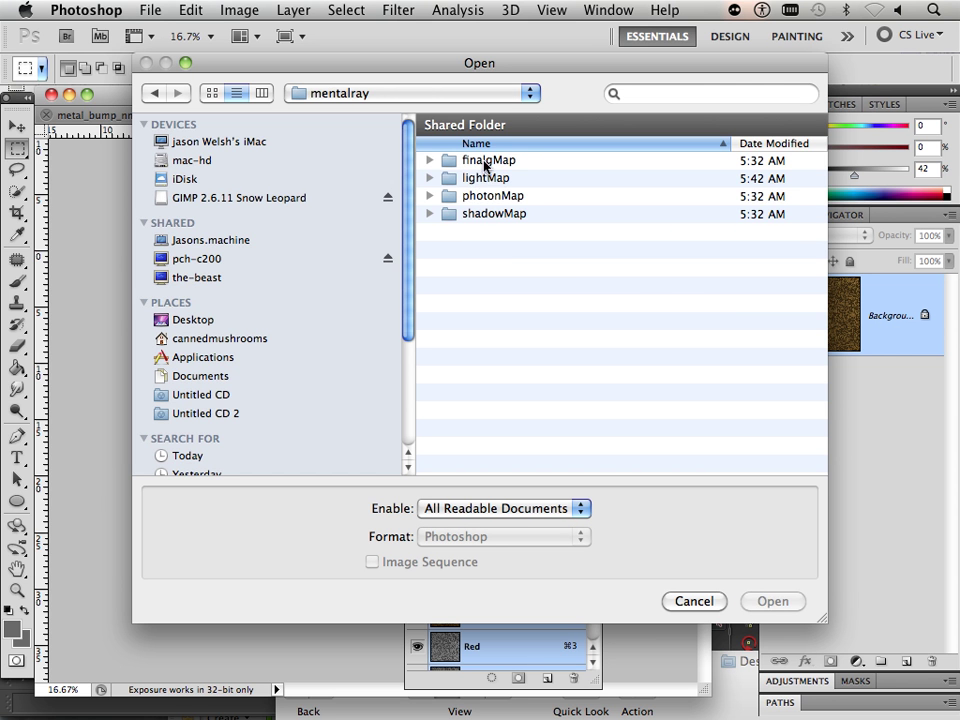
pyautogui.doubleClick(478, 178)
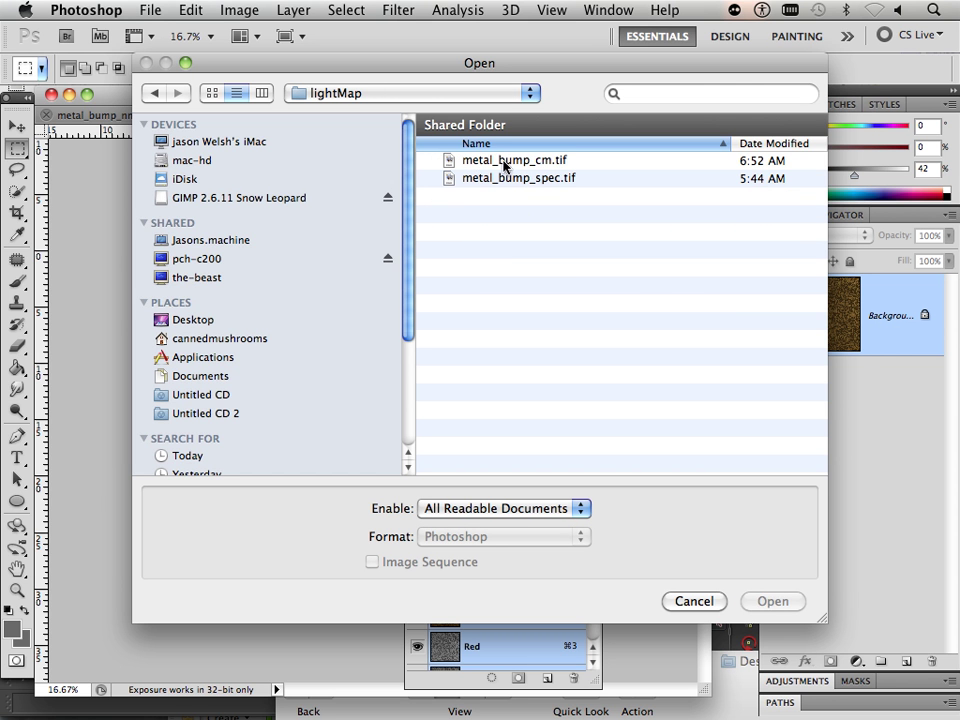
pyautogui.click(505, 163)
pyautogui.doubleClick(505, 163)
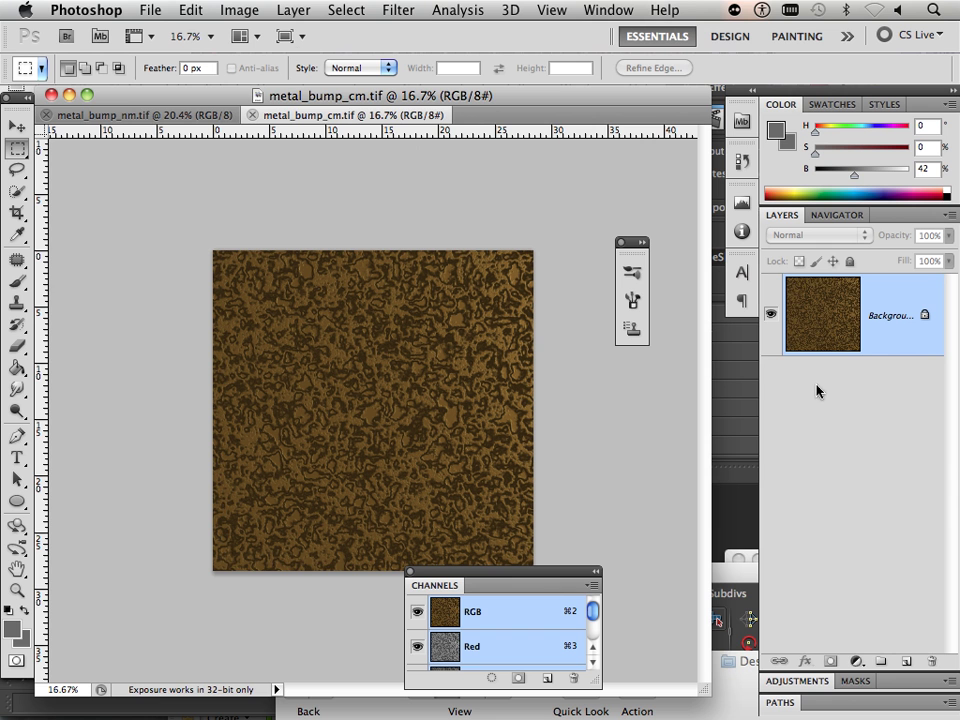
# - Duplicate the Background layer and convert the copy to grayscale with a Black & White adjustment
pyautogui.moveTo(822, 320); pyautogui.dragTo(906, 661)
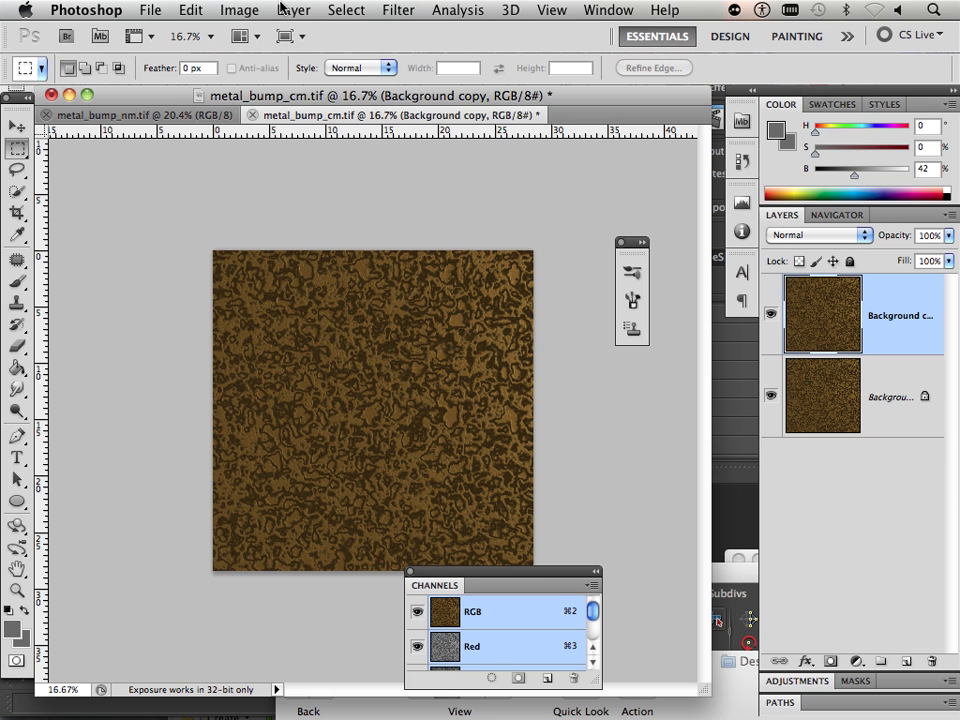
pyautogui.click(240, 11)
pyautogui.moveTo(300, 73)
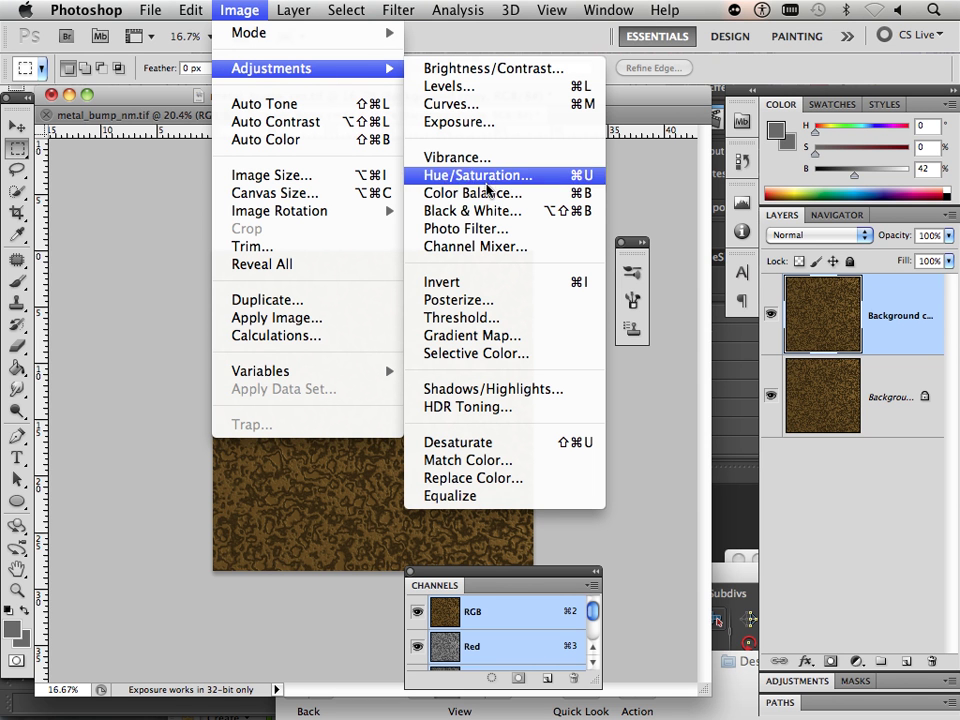
pyautogui.click(478, 211)
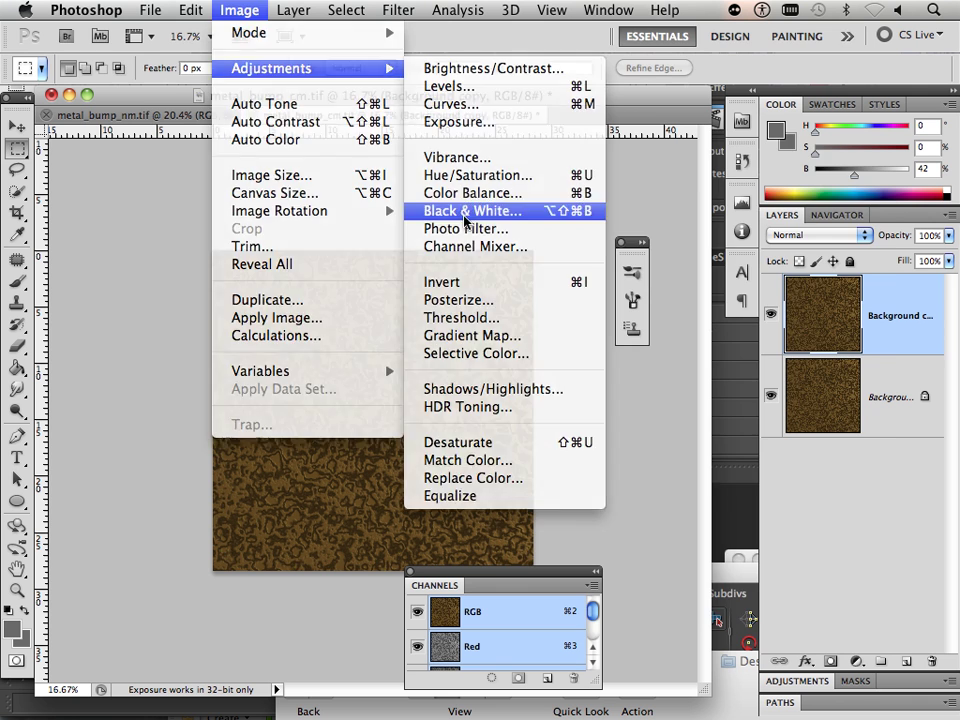
pyautogui.moveTo(622, 237); pyautogui.dragTo(677, 245)
pyautogui.moveTo(632, 281); pyautogui.dragTo(693, 240)
pyautogui.click(815, 178)
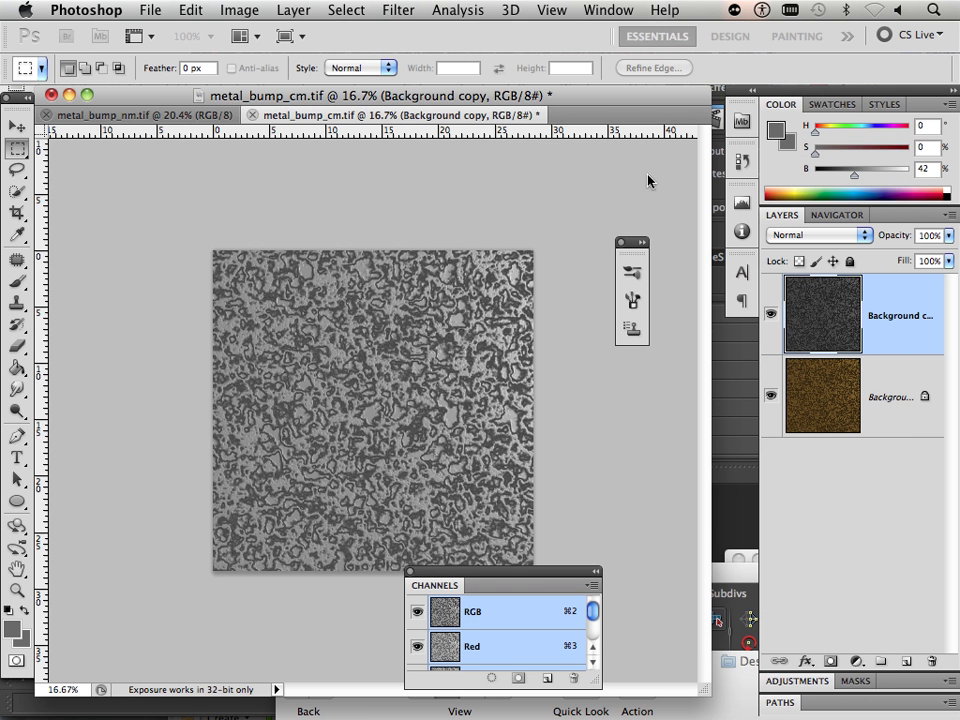
pyautogui.click(150, 11)
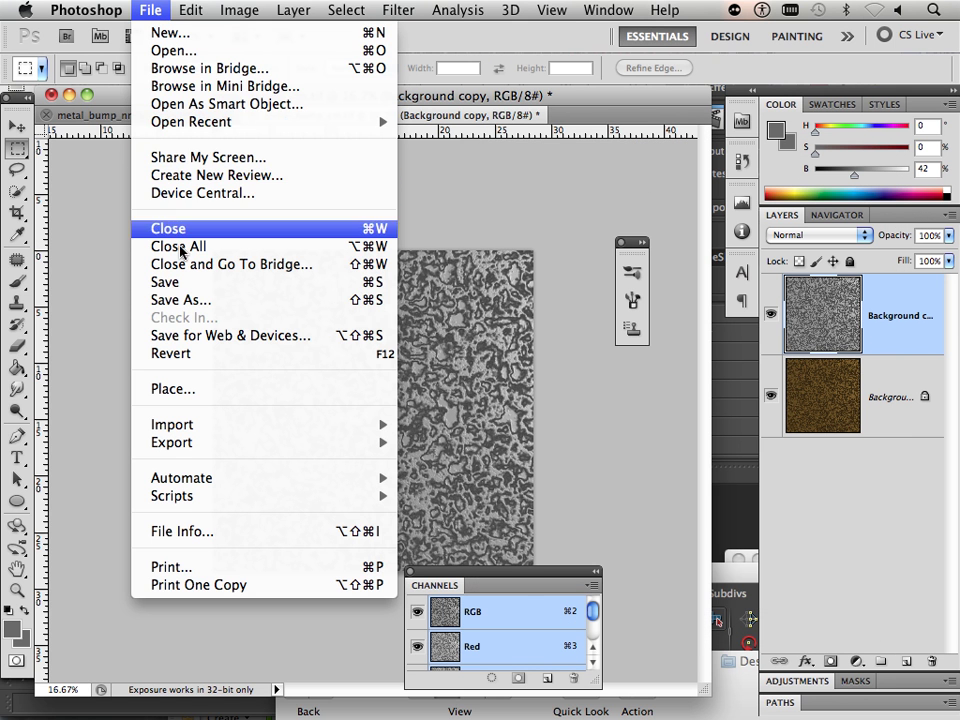
pyautogui.click(184, 300)
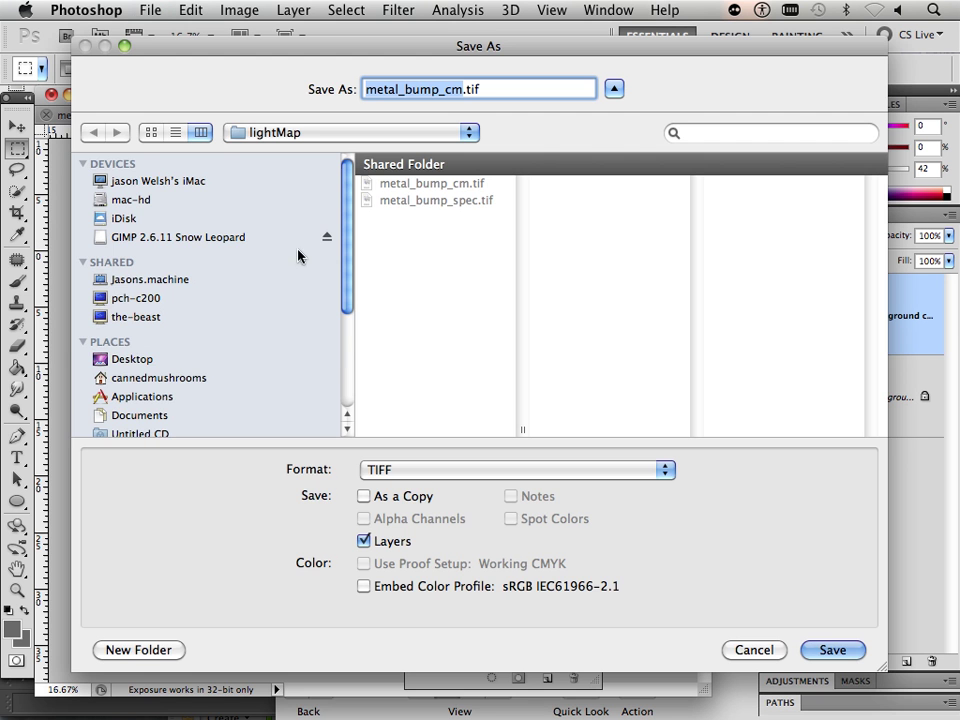
pyautogui.moveTo(347, 246); pyautogui.dragTo(349, 308)
pyautogui.click(157, 289)
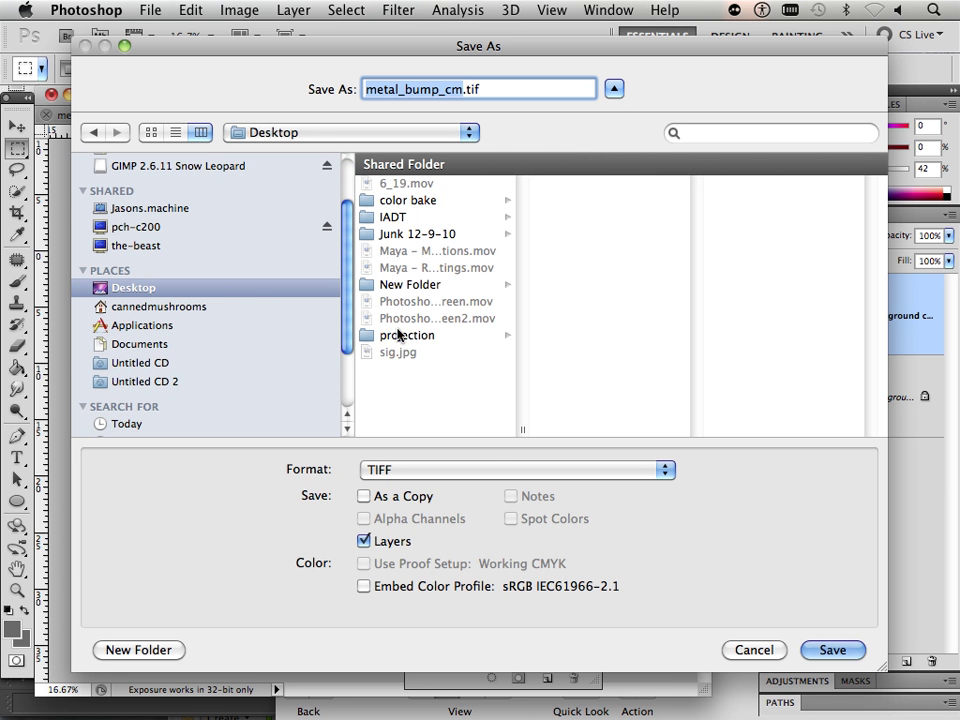
pyautogui.click(409, 197)
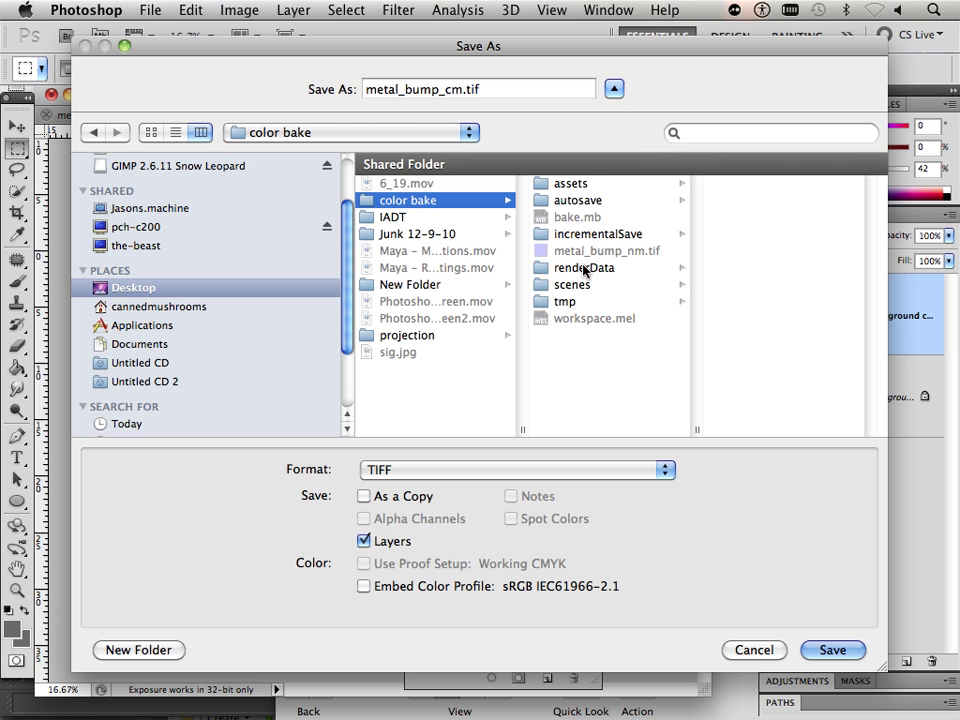
pyautogui.click(588, 251)
pyautogui.click(833, 650)
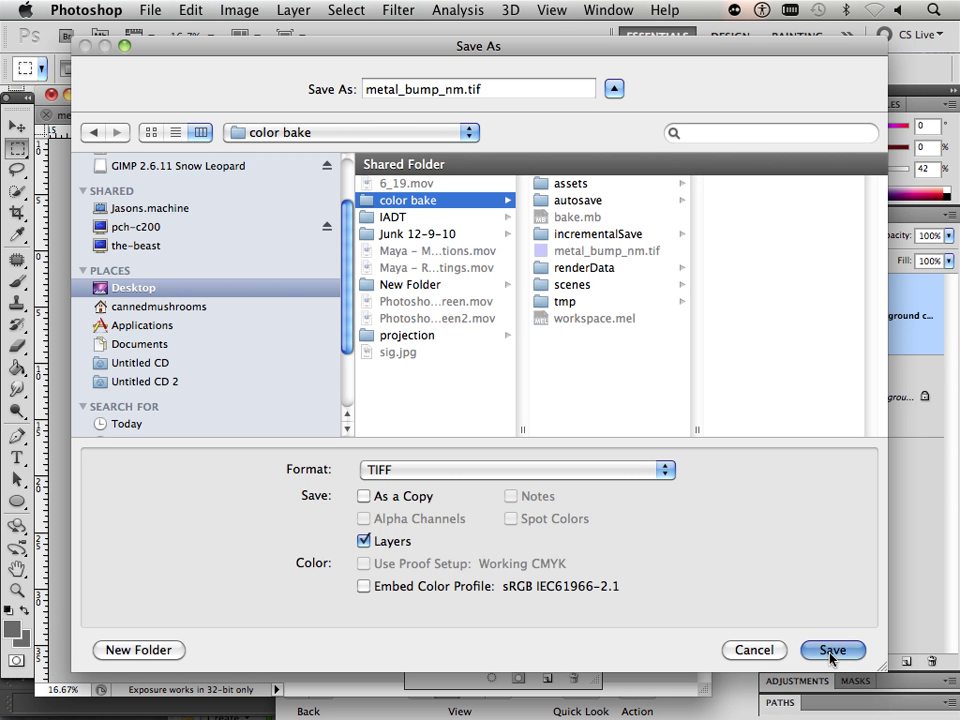
pyautogui.click(629, 172)
pyautogui.click(617, 290)
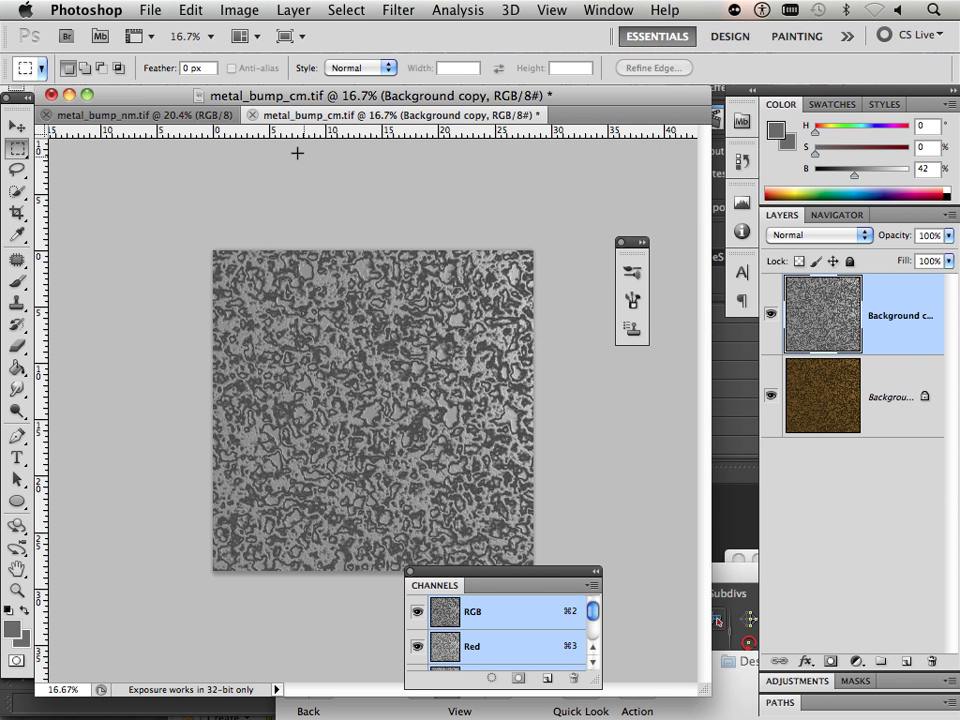
# - Save the layered image as metal_bump_nm2.tif in the Desktop's color bake folder, accepting the default TIFF options
pyautogui.click(150, 10)
pyautogui.click(183, 300)
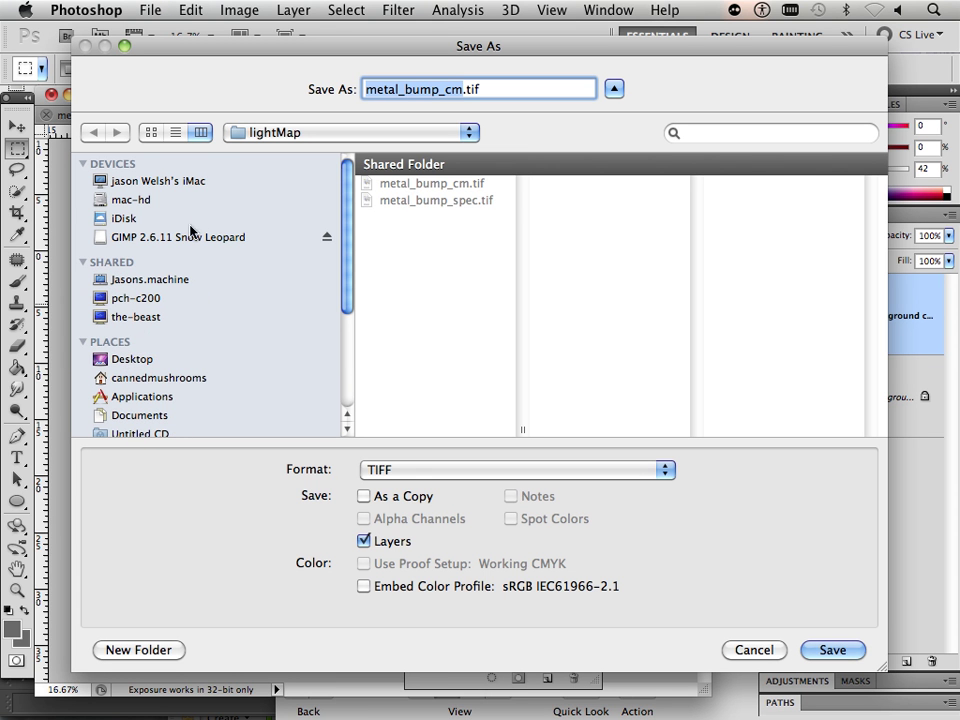
pyautogui.click(133, 359)
pyautogui.click(403, 201)
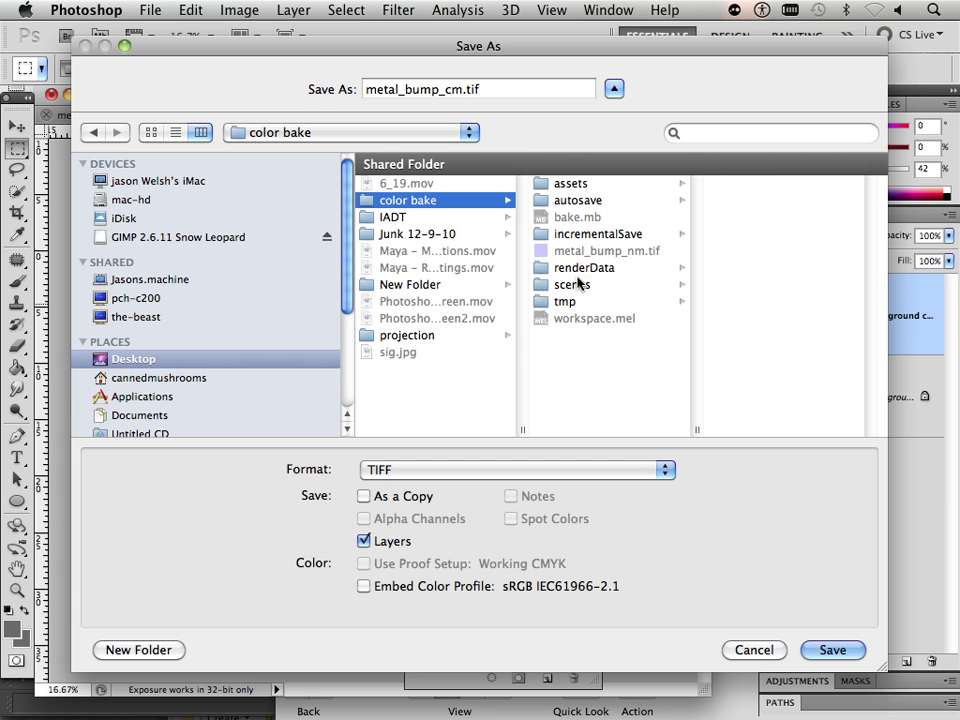
pyautogui.click(606, 251)
pyautogui.click(463, 91)
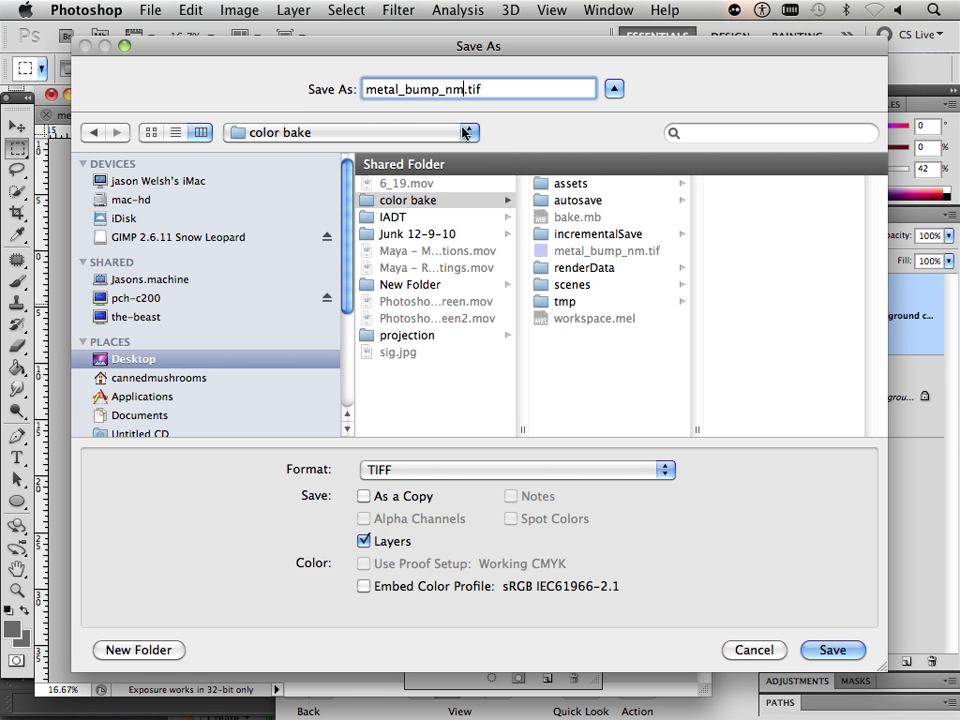
pyautogui.write('2')
pyautogui.click(832, 649)
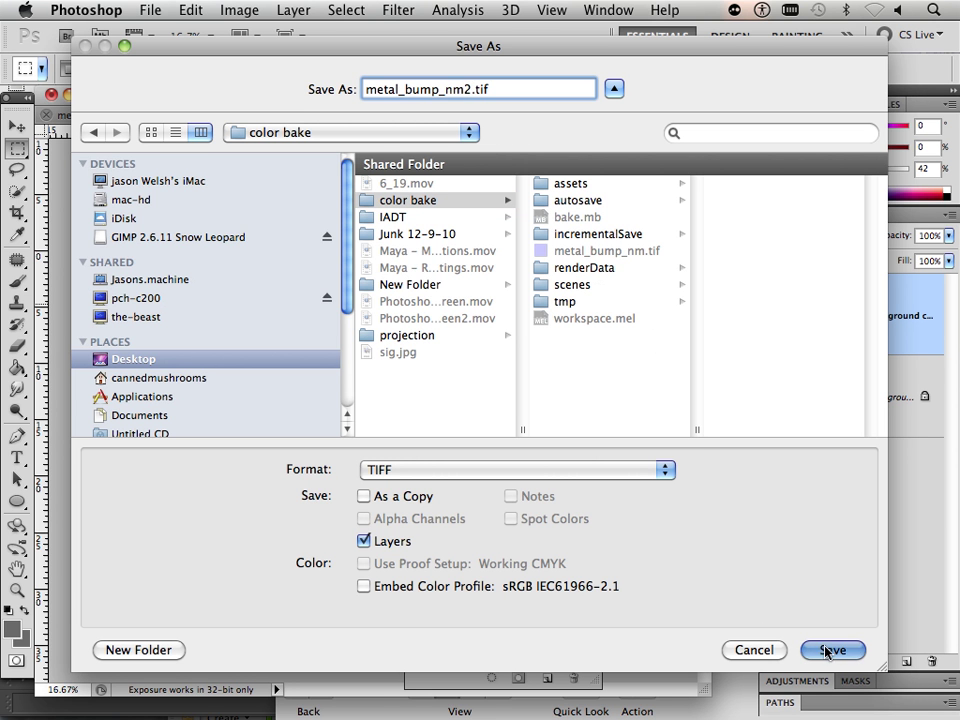
pyautogui.click(608, 137)
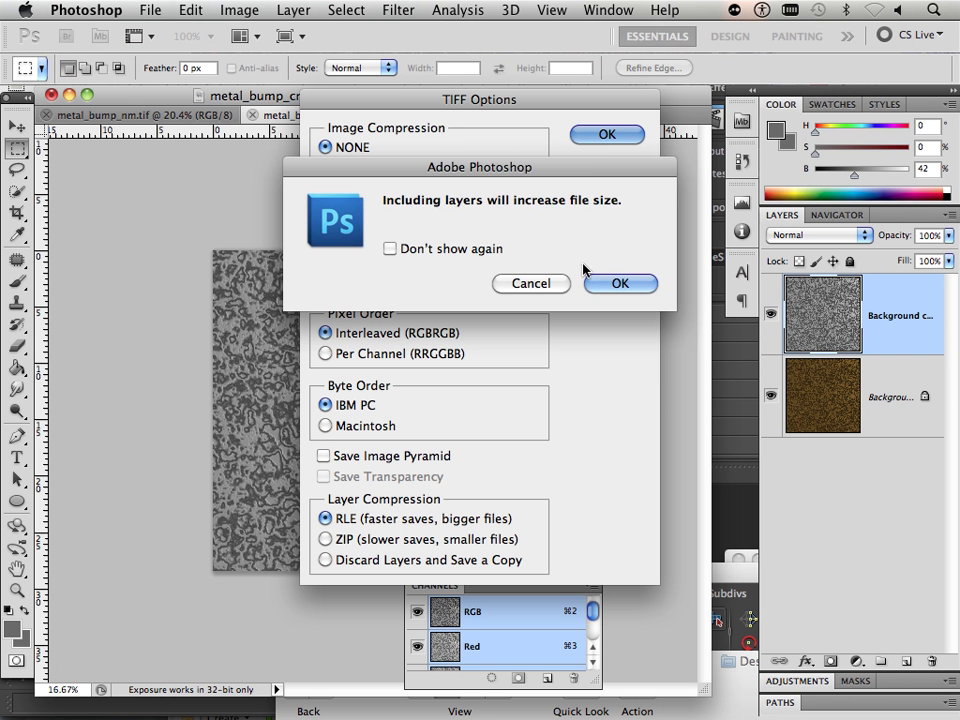
pyautogui.click(600, 281)
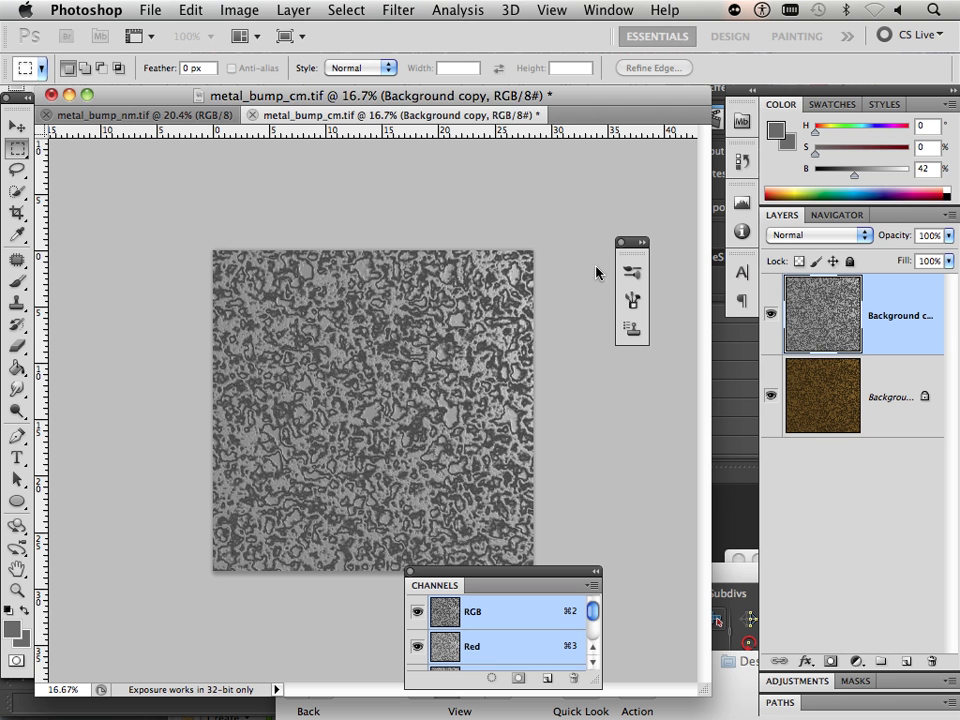
# - Hide the grayscale copy layer and make the brown Background layer active
pyautogui.click(770, 320)
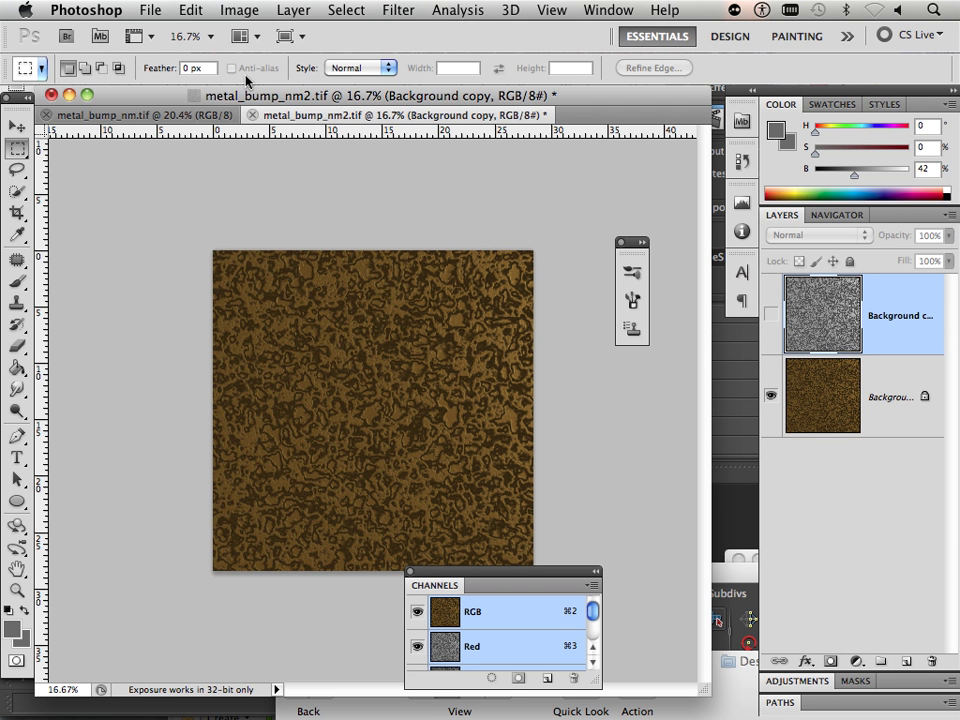
pyautogui.click(152, 12)
pyautogui.click(186, 300)
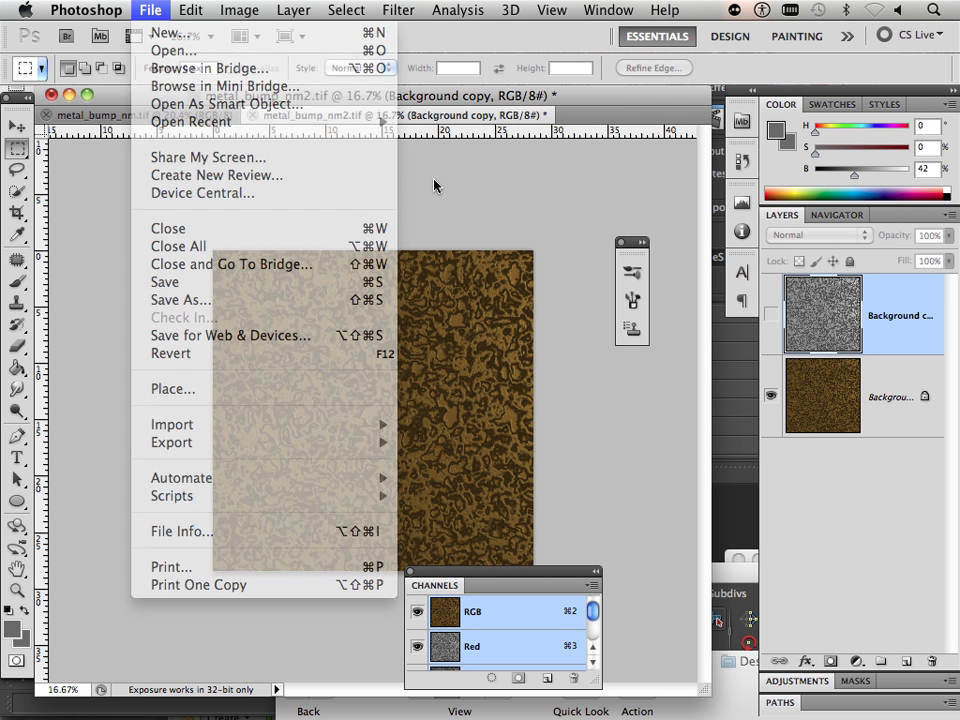
pyautogui.click(283, 12)
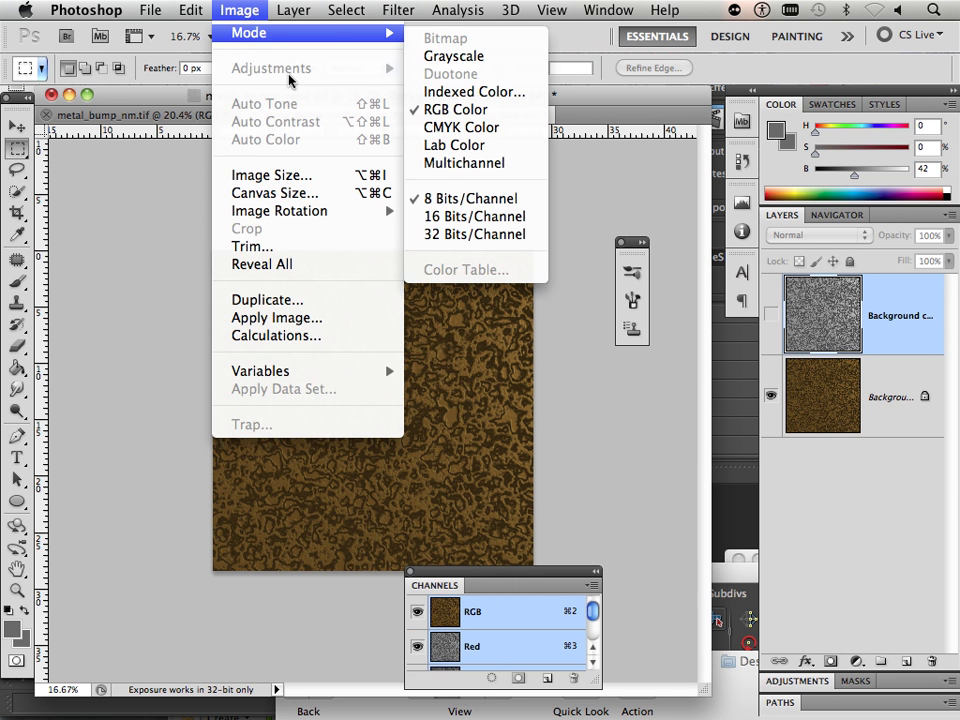
pyautogui.moveTo(293, 12)
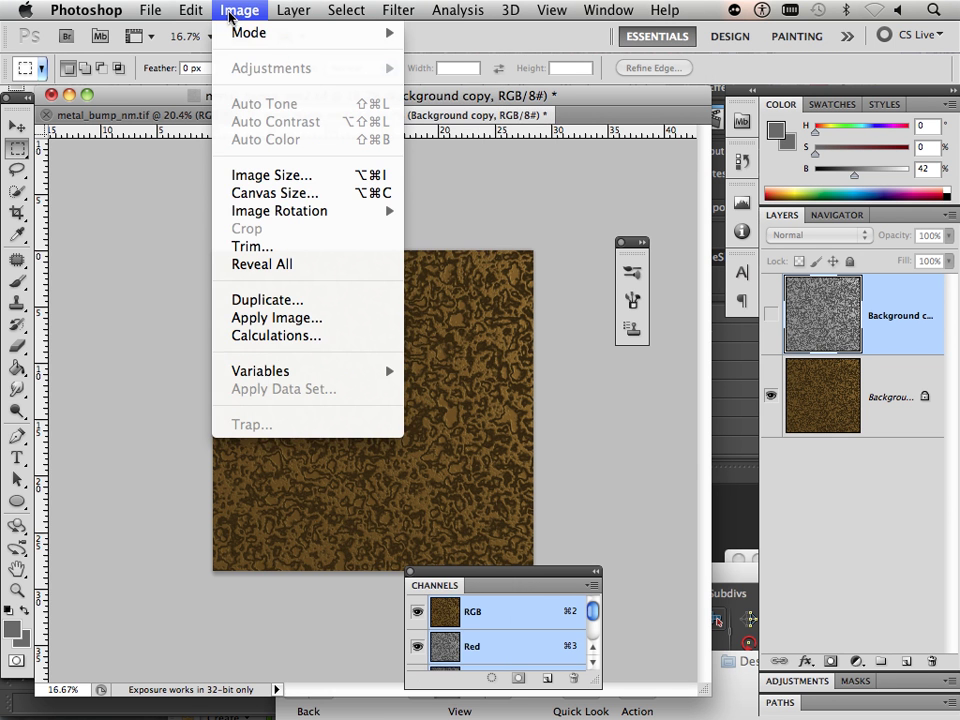
pyautogui.moveTo(243, 40)
pyautogui.click(815, 407)
pyautogui.click(835, 403)
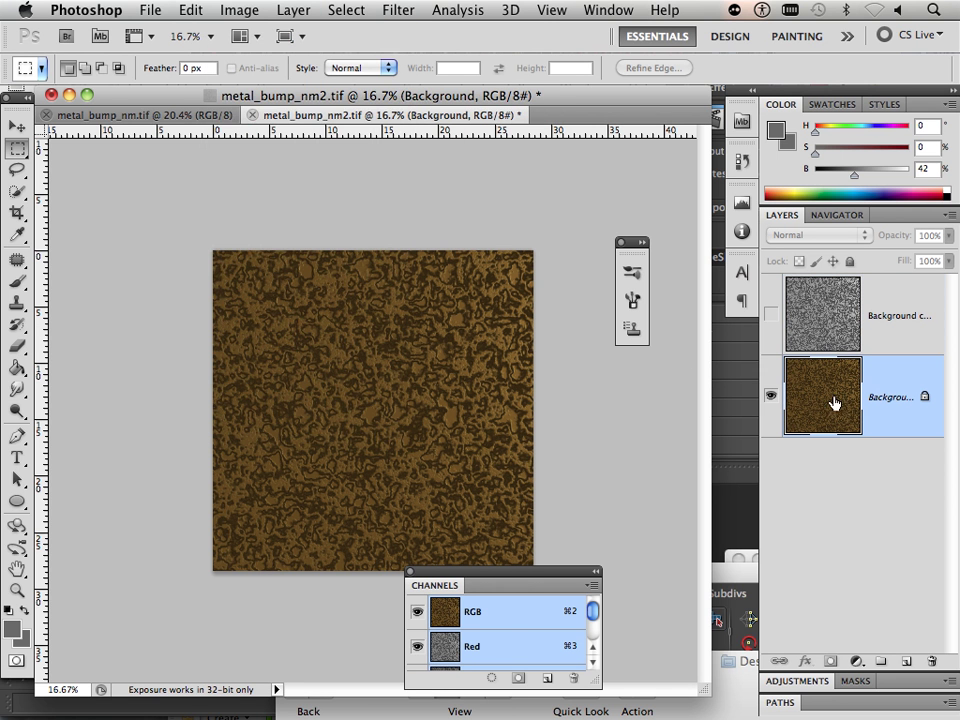
# - Brighten the Background layer with Levels, setting the white input level to 172 and raising the black input level slightly
pyautogui.click(239, 10)
pyautogui.moveTo(246, 70)
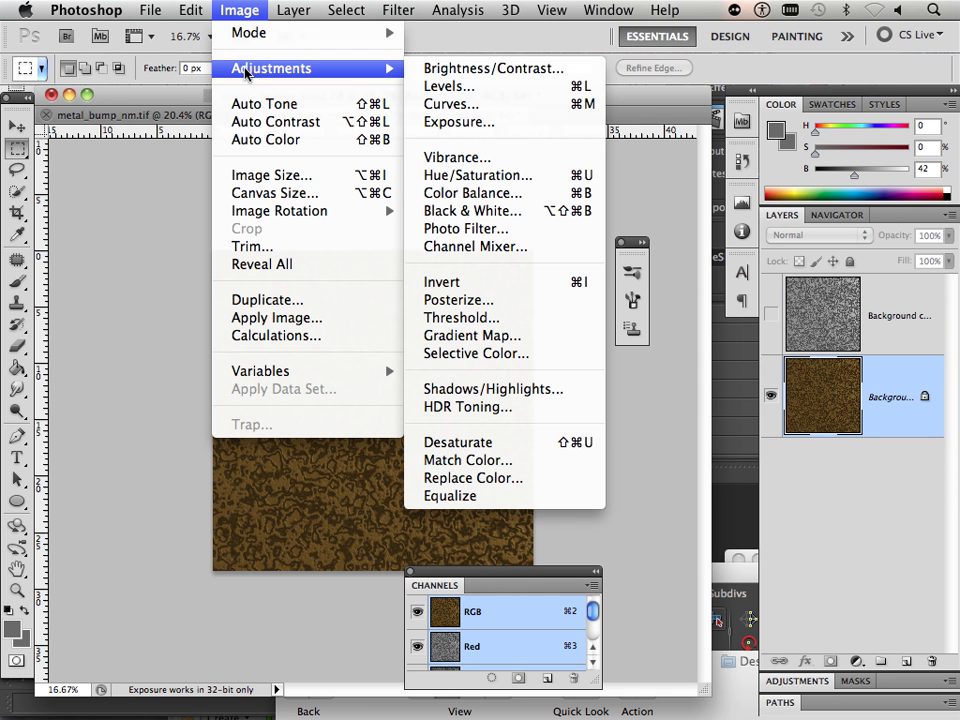
pyautogui.click(448, 86)
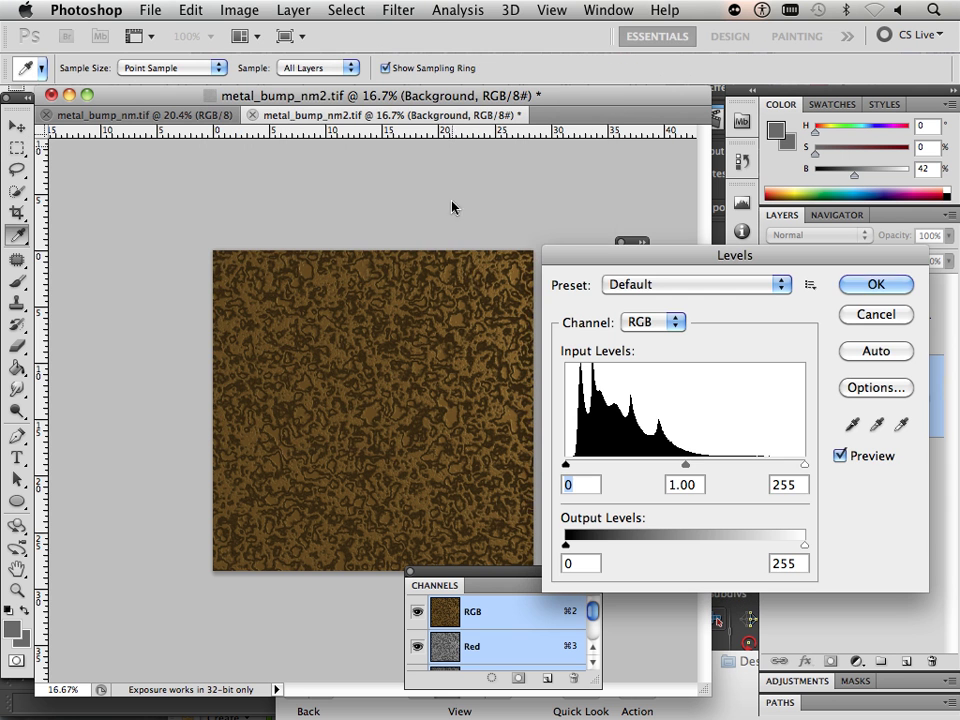
pyautogui.moveTo(805, 464); pyautogui.dragTo(726, 464)
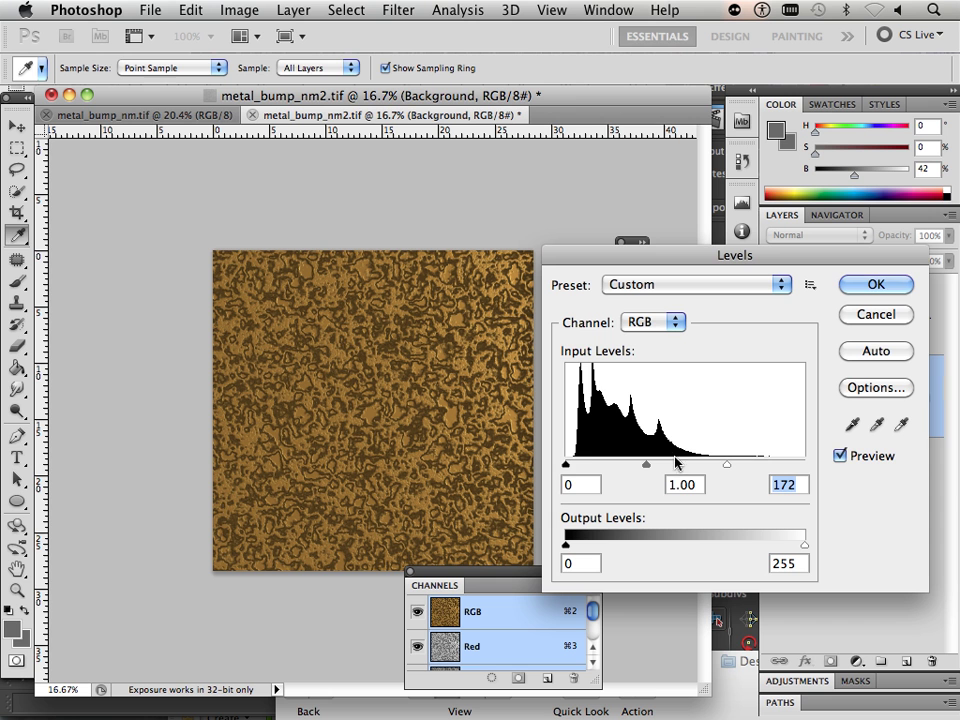
pyautogui.moveTo(566, 464); pyautogui.dragTo(569, 464)
pyautogui.press('Return')
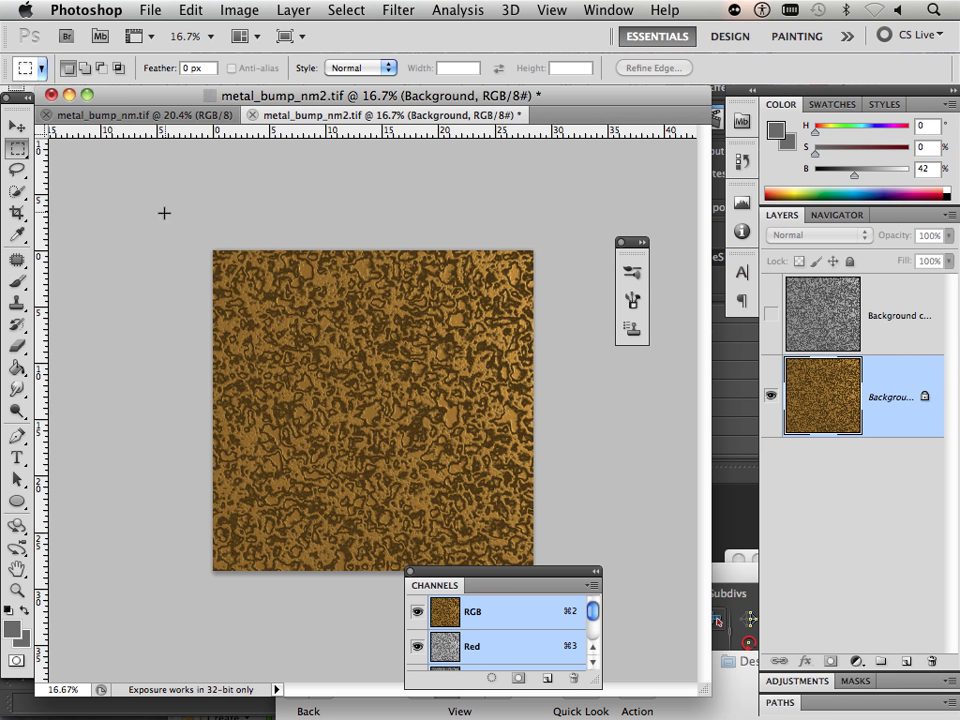
# - Save the brightened image as metal_bump_cm.tif in the color bake folder, with layers and no image compression
pyautogui.click(148, 9)
pyautogui.click(199, 301)
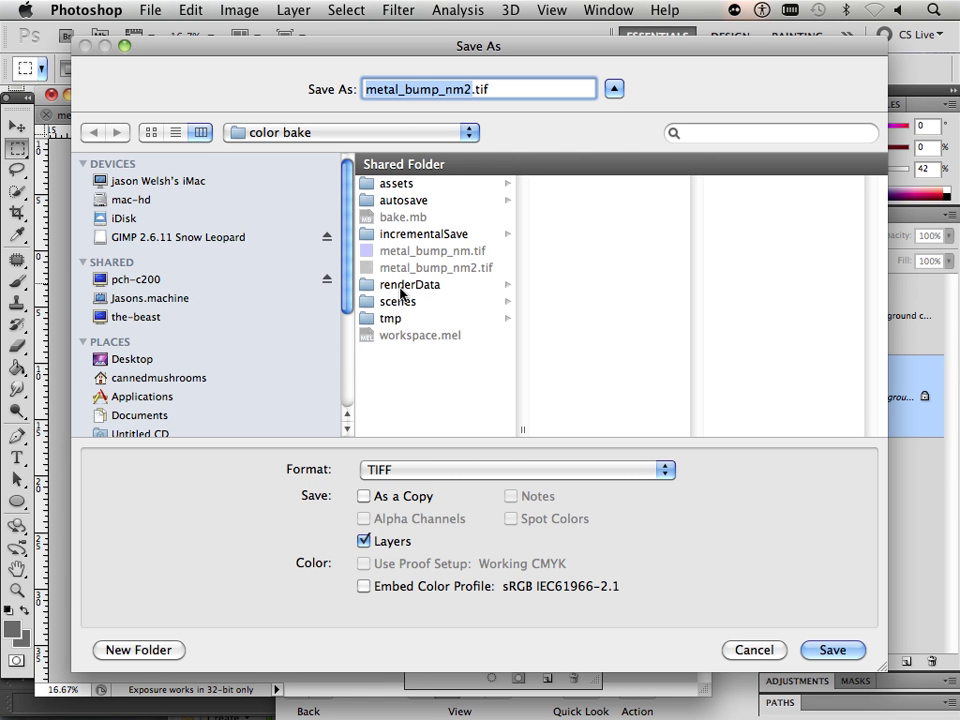
pyautogui.click(475, 87)
pyautogui.write('\\\\\\')
pyautogui.press('BackSpace')
pyautogui.press('BackSpace')
pyautogui.press('BackSpace')
pyautogui.press('BackSpace')
pyautogui.press('BackSpace')
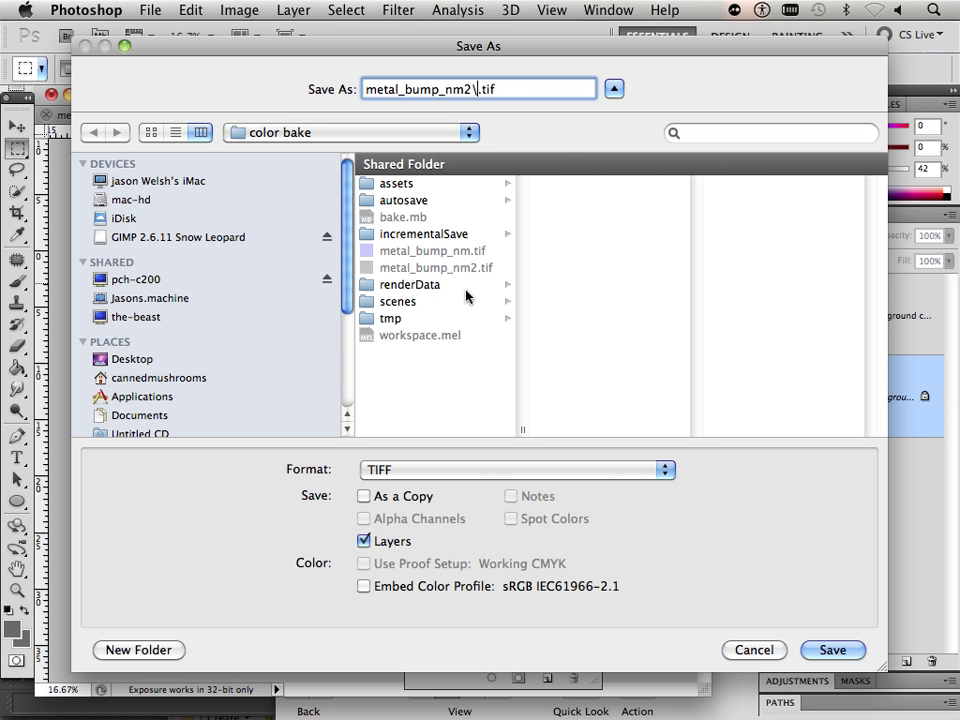
pyautogui.press('BackSpace')
pyautogui.write('nm')
pyautogui.press('Return')
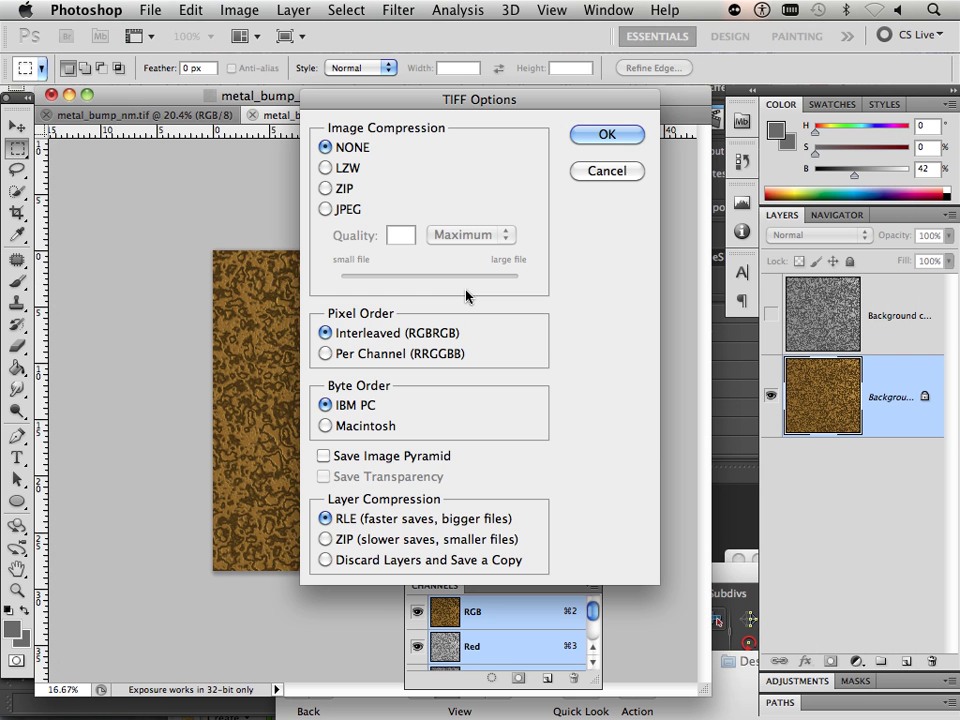
pyautogui.click(604, 137)
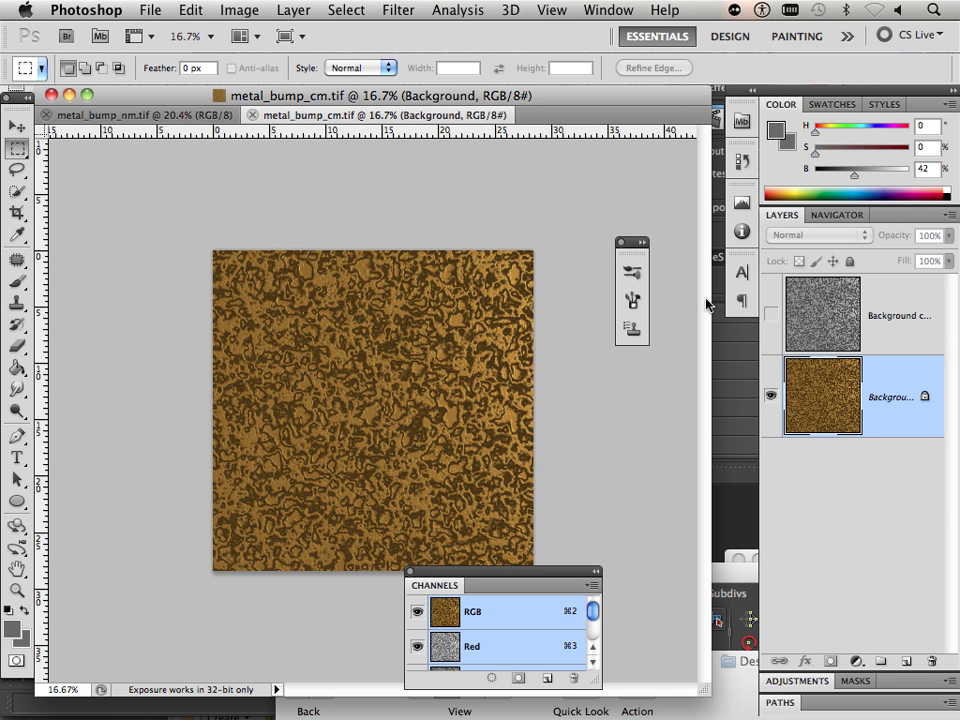
# - Show the grayscale copy layer, hide the Background layer, and make the copy active
pyautogui.click(770, 315)
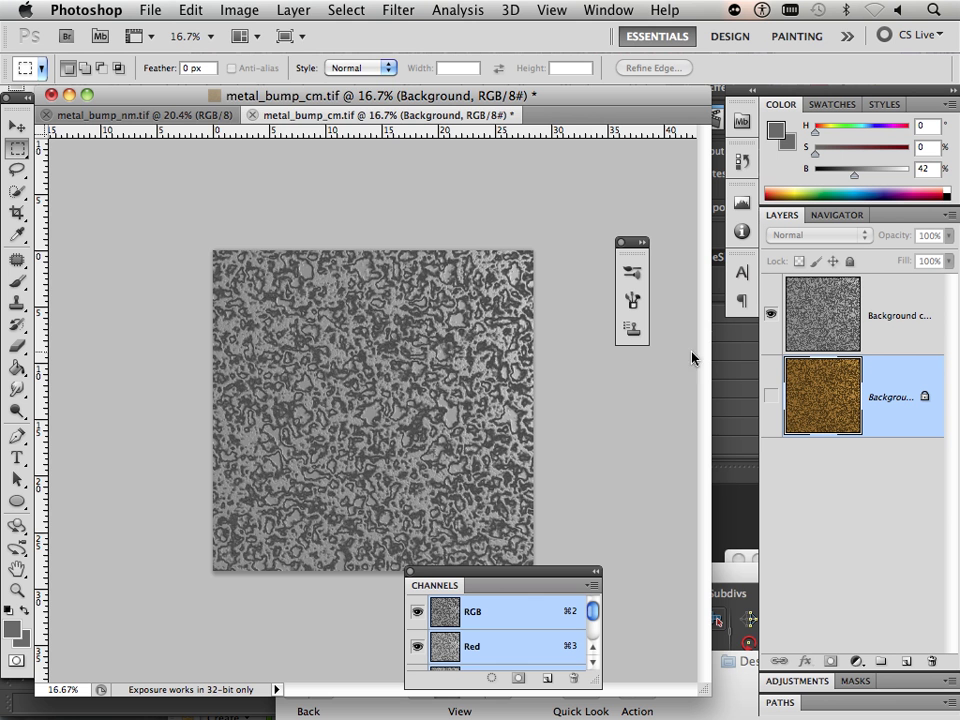
pyautogui.click(240, 10)
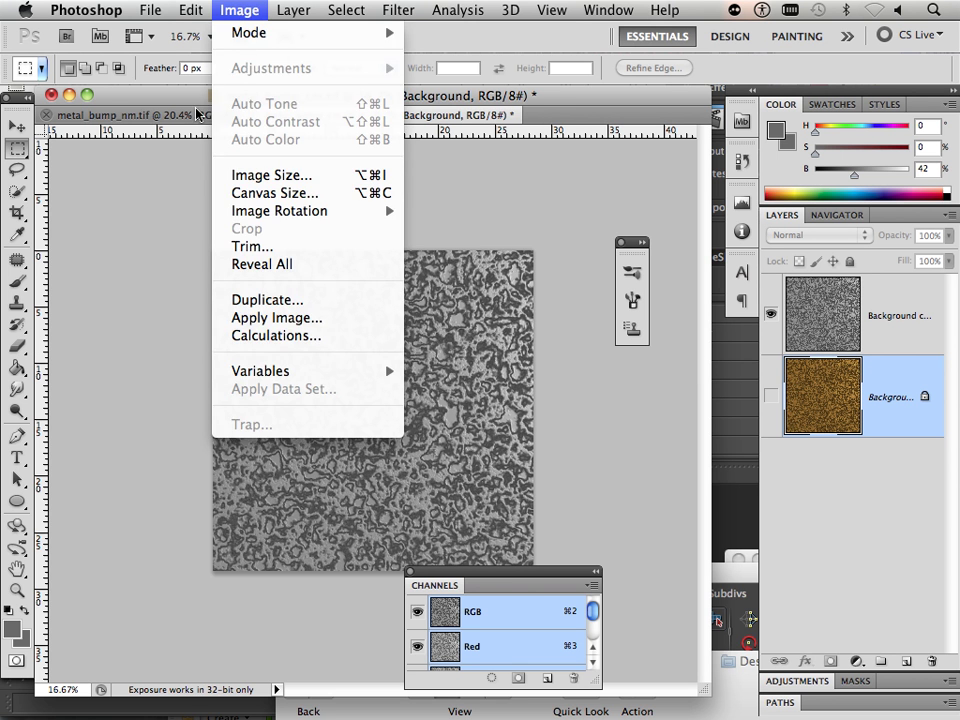
pyautogui.click(151, 170)
pyautogui.click(790, 323)
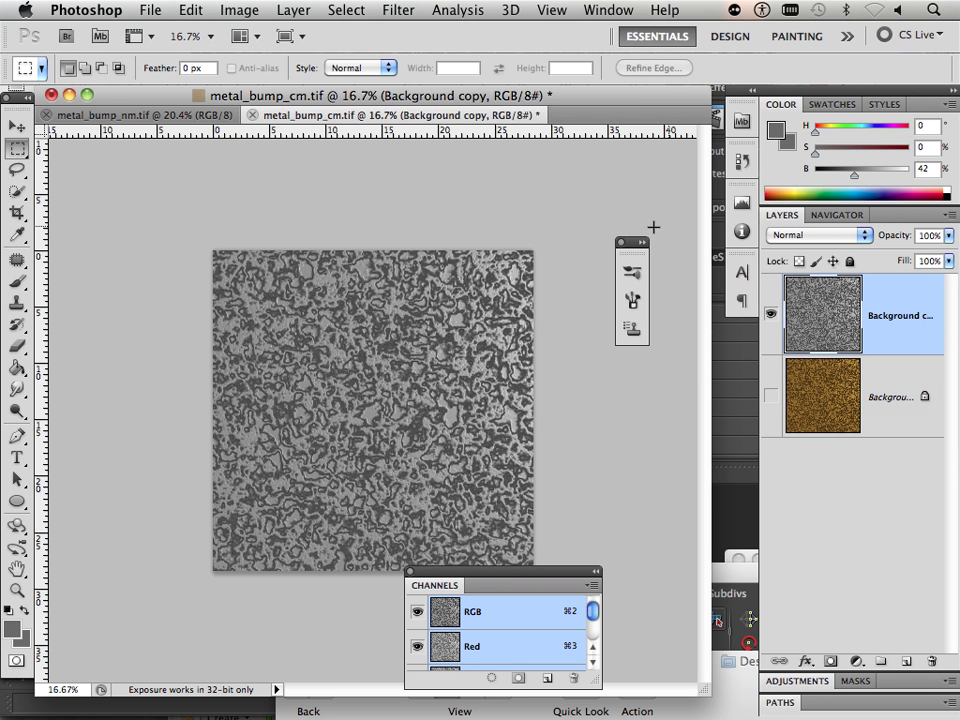
# - Increase the grayscale copy's contrast with Levels by moving the black and white input levels slightly inward
pyautogui.click(254, 11)
pyautogui.moveTo(238, 70)
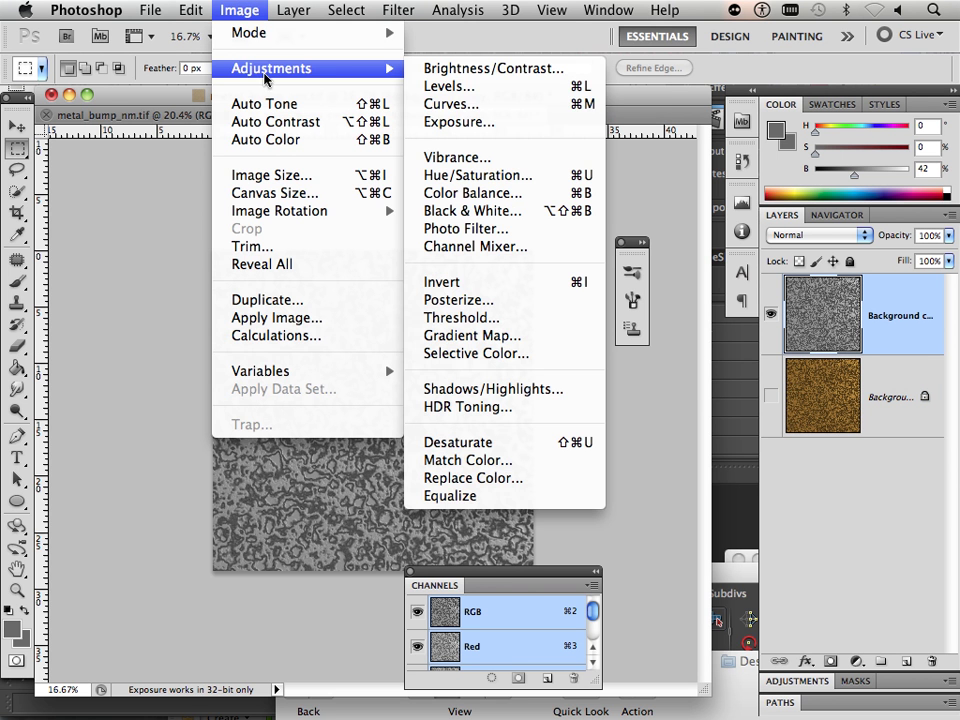
pyautogui.click(463, 88)
pyautogui.moveTo(805, 463); pyautogui.dragTo(787, 465)
pyautogui.moveTo(566, 464); pyautogui.dragTo(595, 467)
pyautogui.click(876, 284)
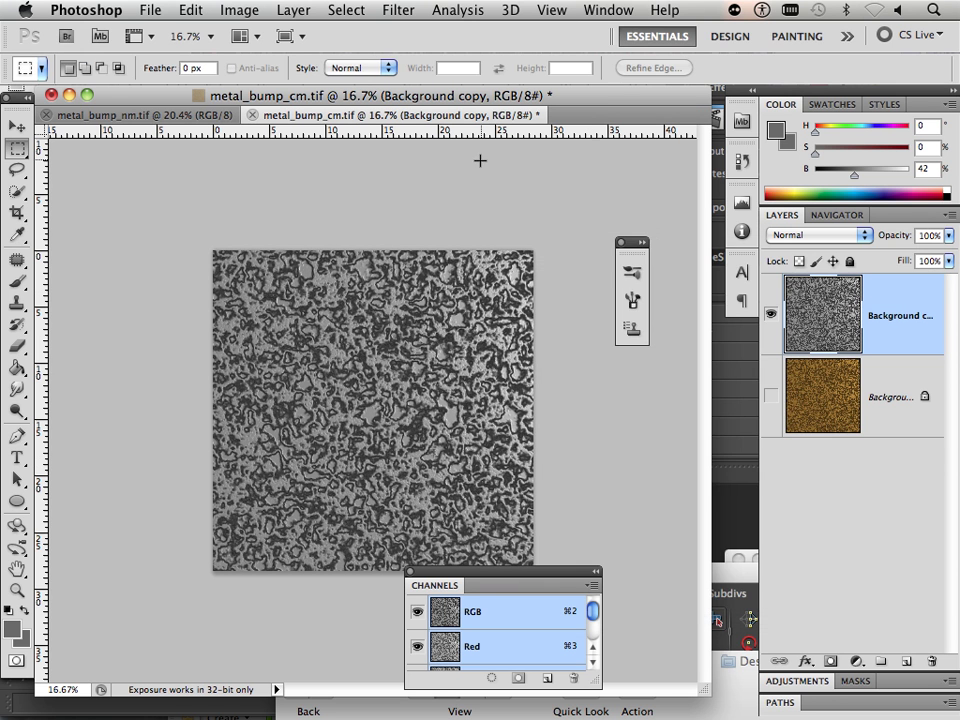
# - Darken the grayscale copy strongly with an Exposure adjustment to make a specular map
pyautogui.click(262, 12)
pyautogui.moveTo(240, 70)
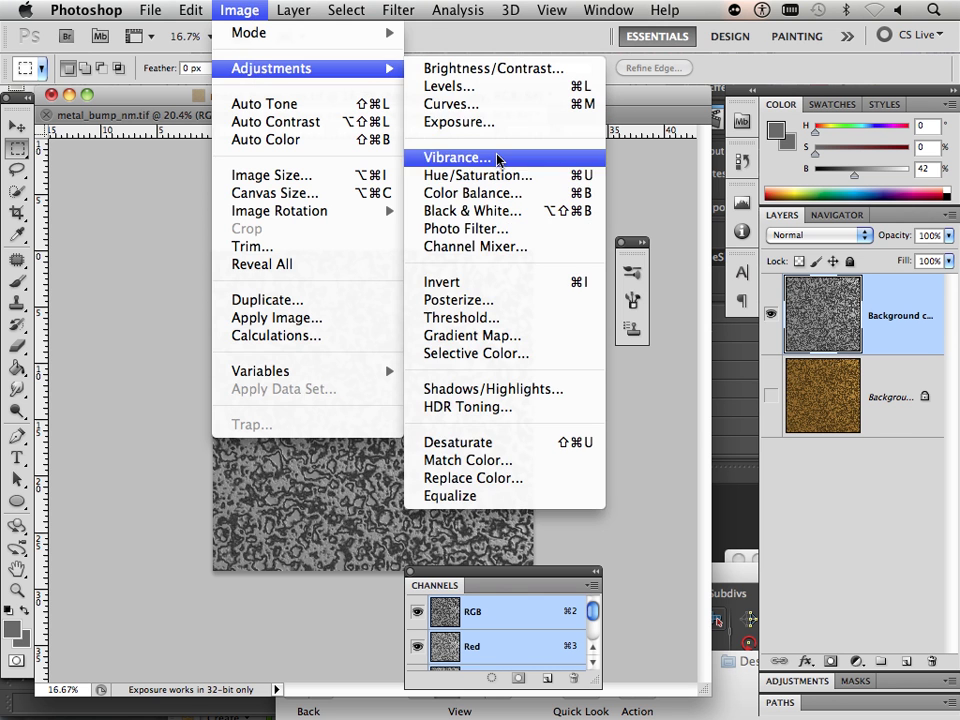
pyautogui.click(490, 123)
pyautogui.moveTo(674, 270); pyautogui.dragTo(603, 271)
pyautogui.click(852, 209)
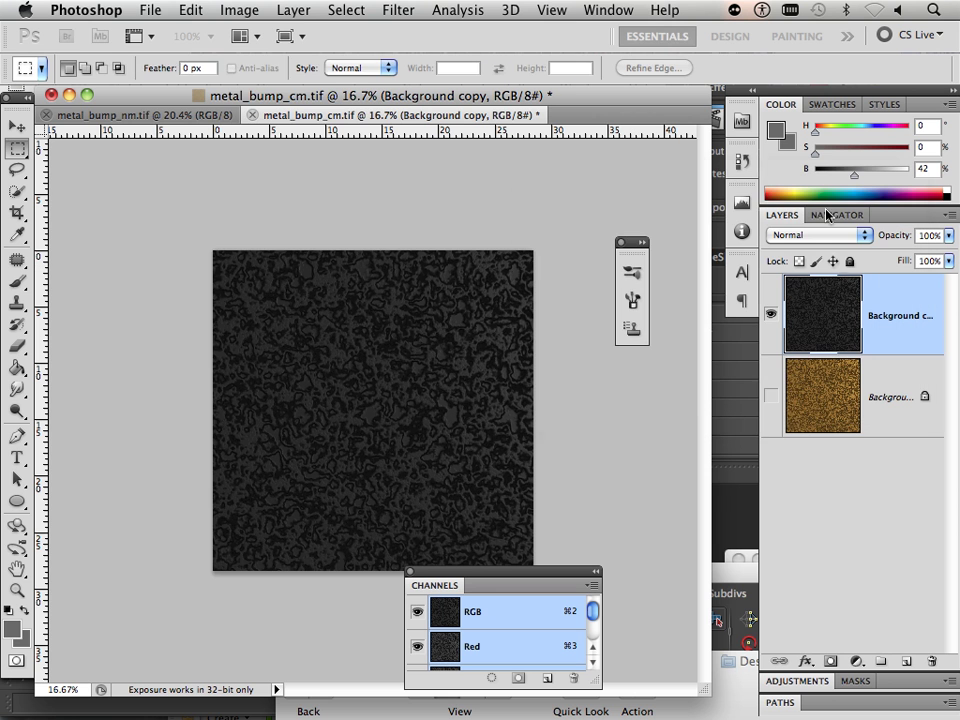
# - Save a copy without layers as metal_bump_spec.tif in the color bake folder, with no image compression
pyautogui.click(152, 12)
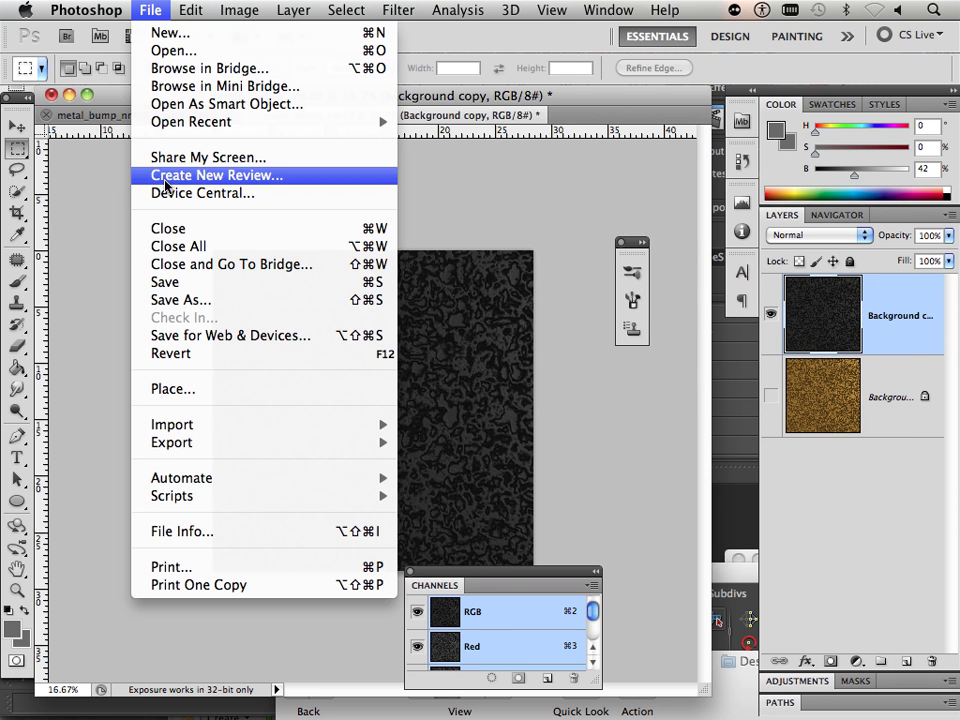
pyautogui.click(175, 304)
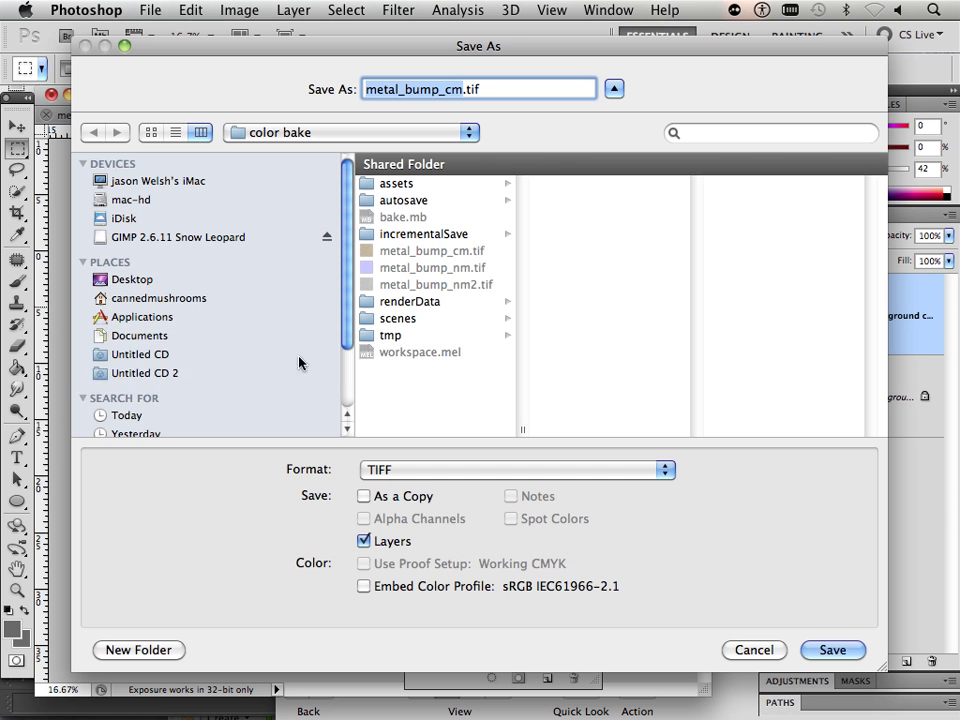
pyautogui.click(364, 541)
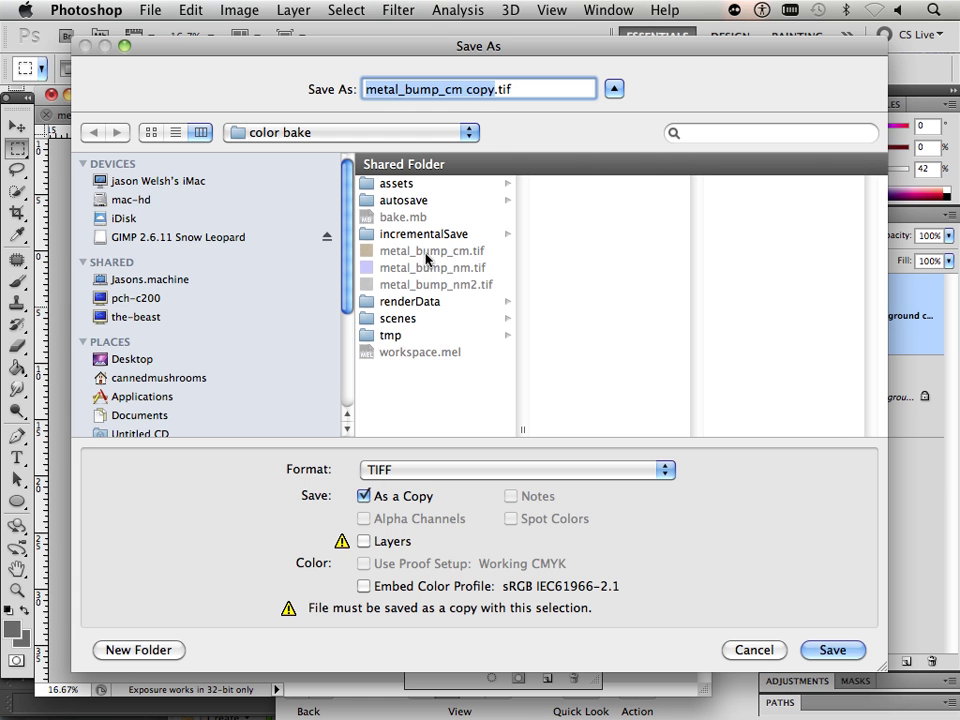
pyautogui.click(400, 252)
pyautogui.click(461, 93)
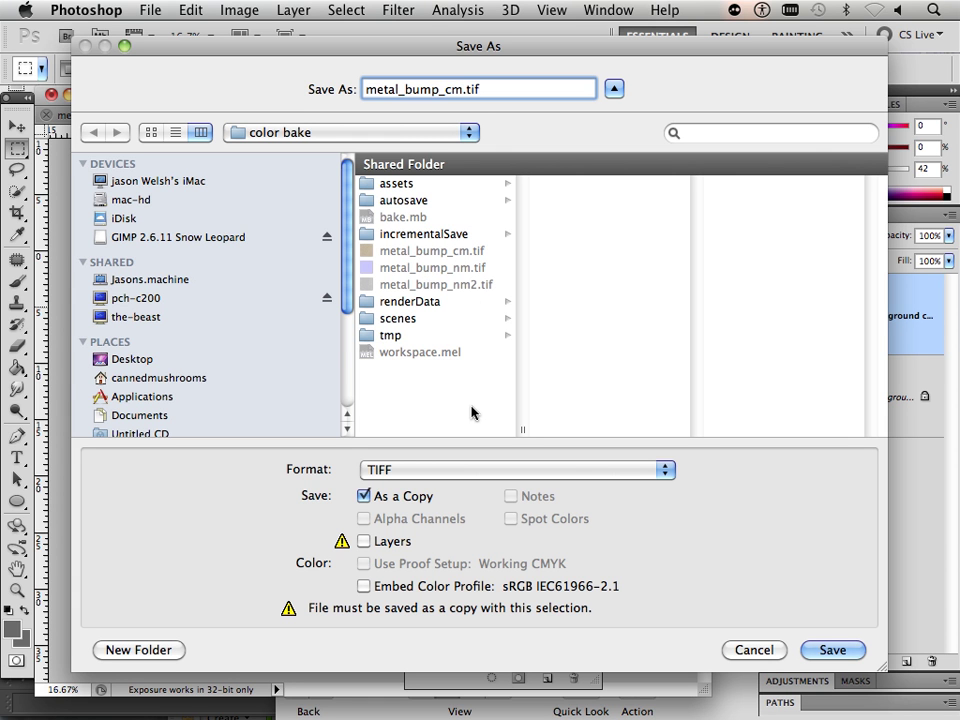
pyautogui.press('BackSpace')
pyautogui.press('BackSpace')
pyautogui.write('spec')
pyautogui.click(829, 650)
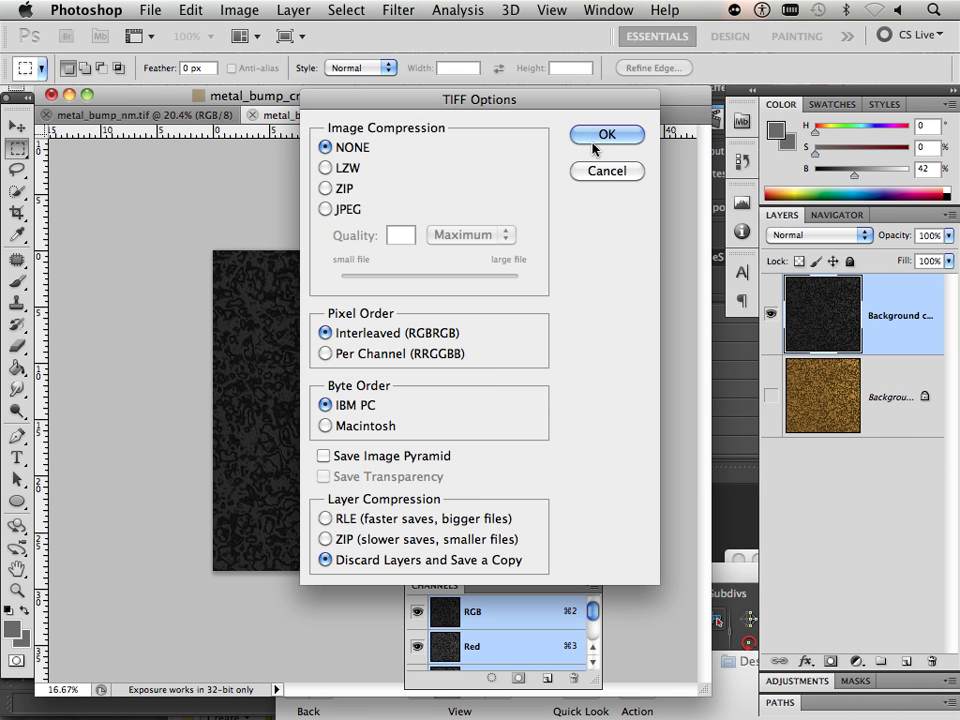
pyautogui.press('Return')
# - Switch to GIMP and open metal_bump_nm2.tif from the color bake folder
pyautogui.moveTo(390, 712)
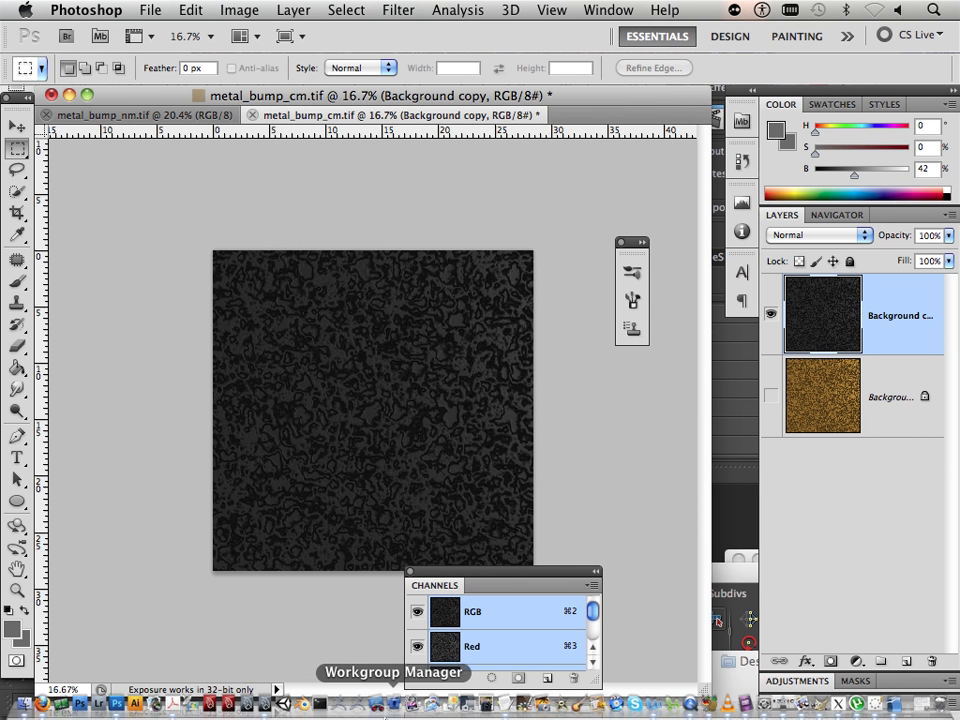
pyautogui.click(820, 708)
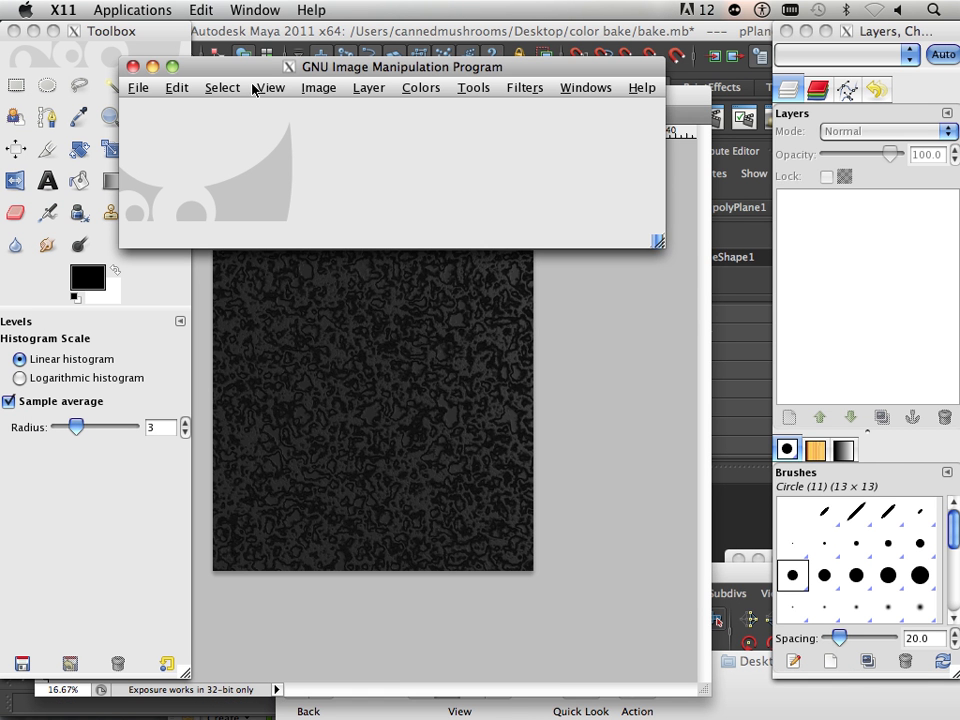
pyautogui.moveTo(233, 70); pyautogui.dragTo(300, 73)
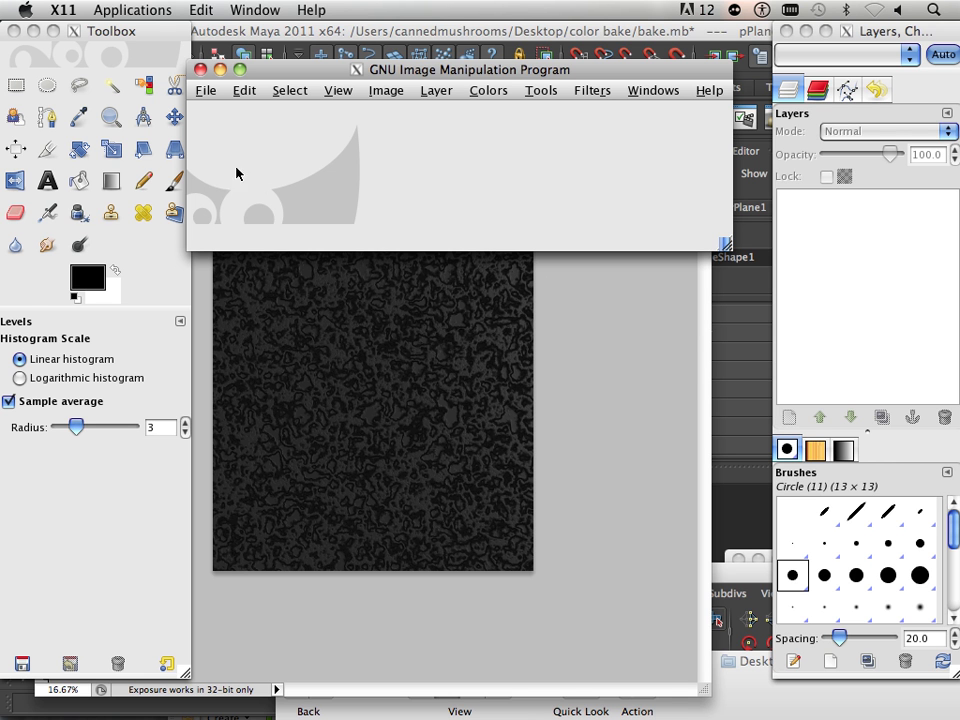
pyautogui.moveTo(277, 77); pyautogui.dragTo(276, 236)
pyautogui.click(203, 211)
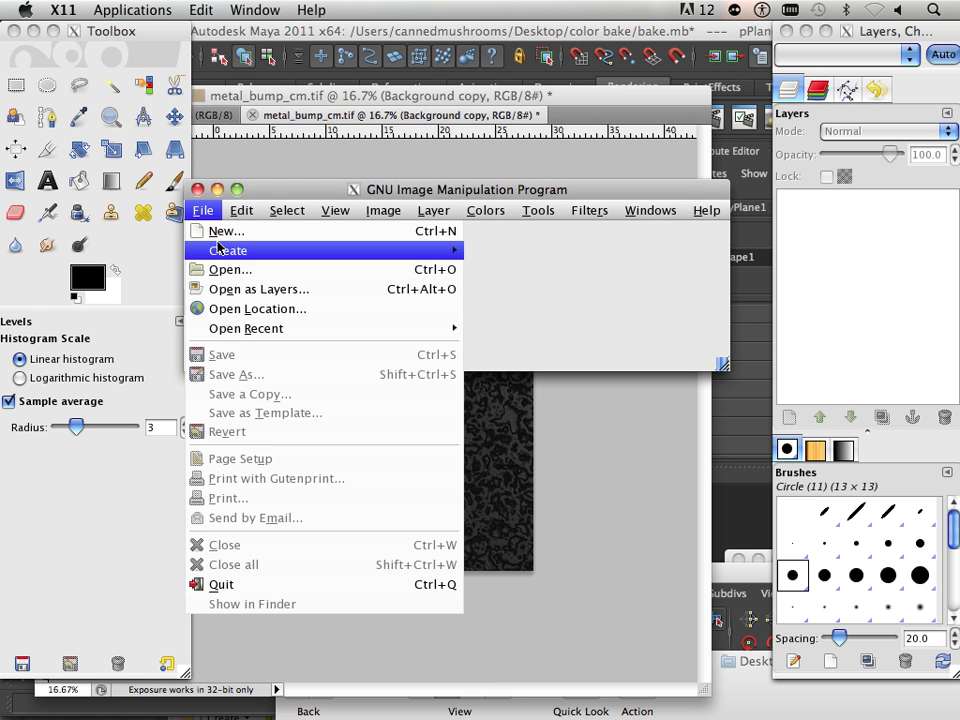
pyautogui.click(223, 269)
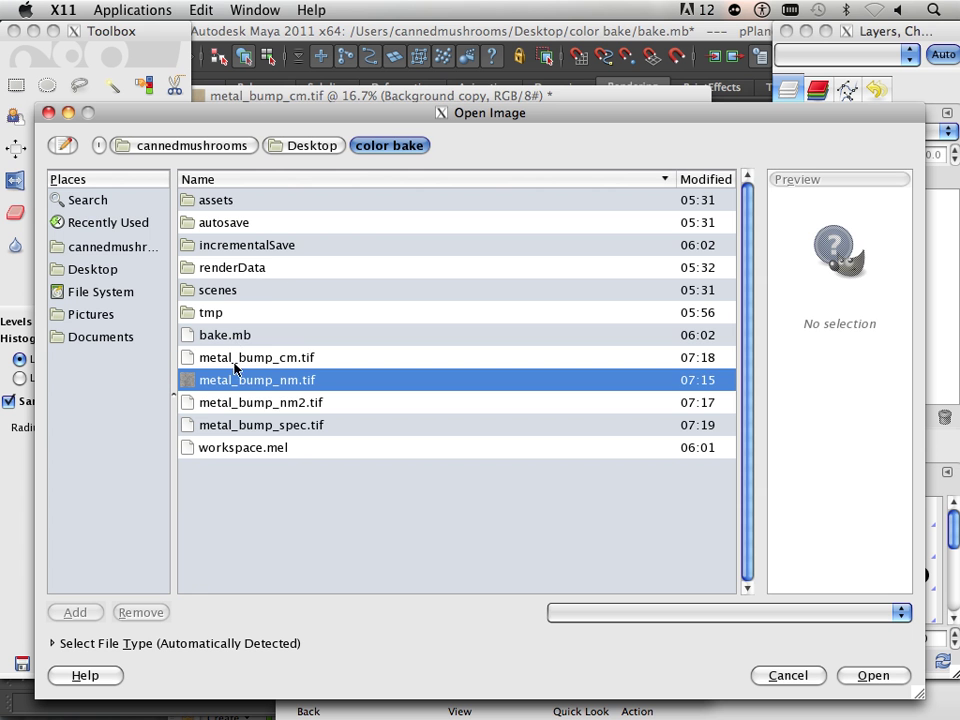
pyautogui.click(270, 403)
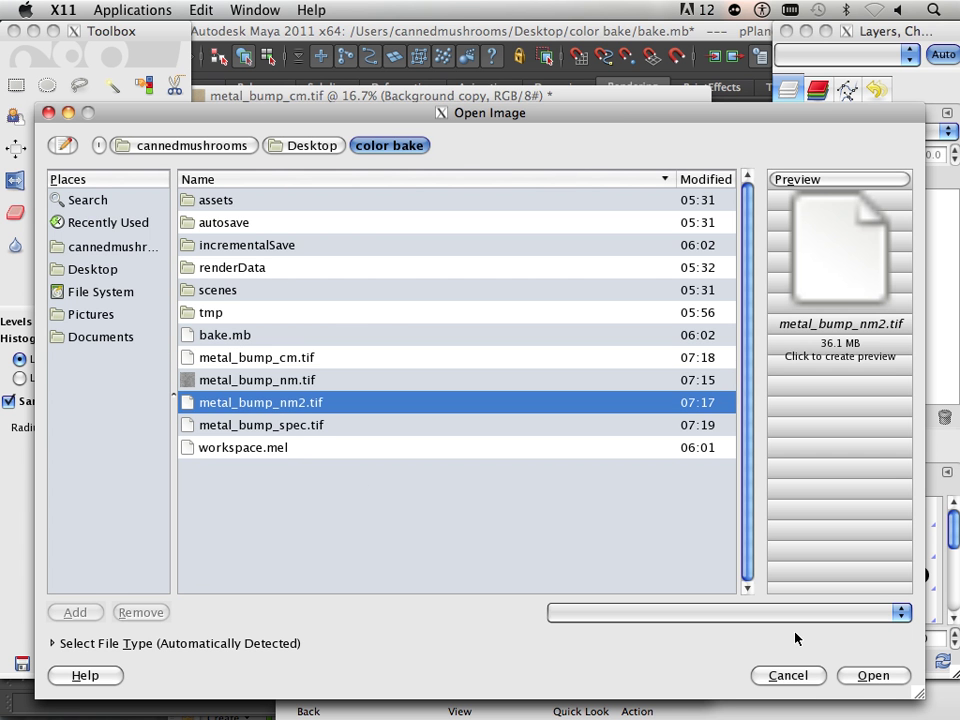
pyautogui.click(842, 677)
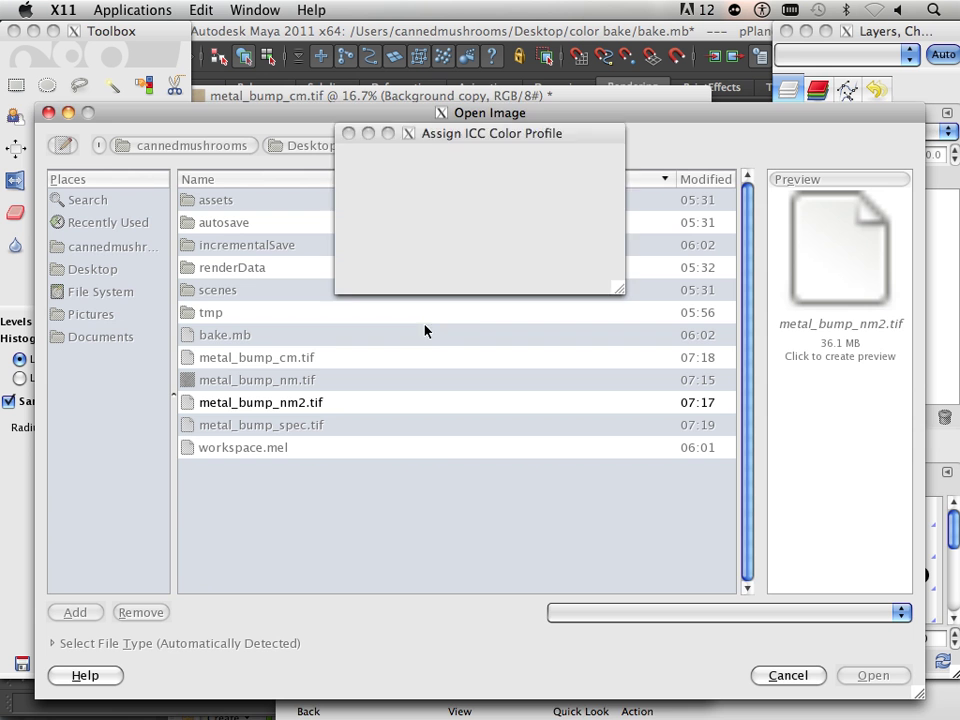
pyautogui.click(555, 280)
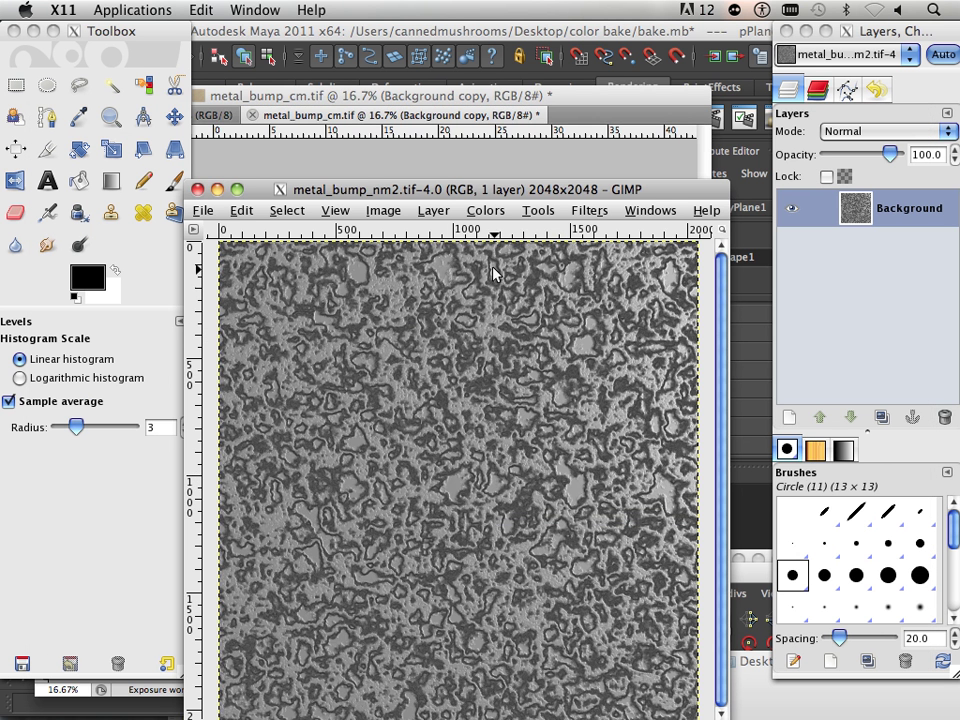
# - Set up the Normalmap filter for the grayscale image with Invert Y enabled and a scale of 3
pyautogui.moveTo(427, 197); pyautogui.dragTo(399, 102)
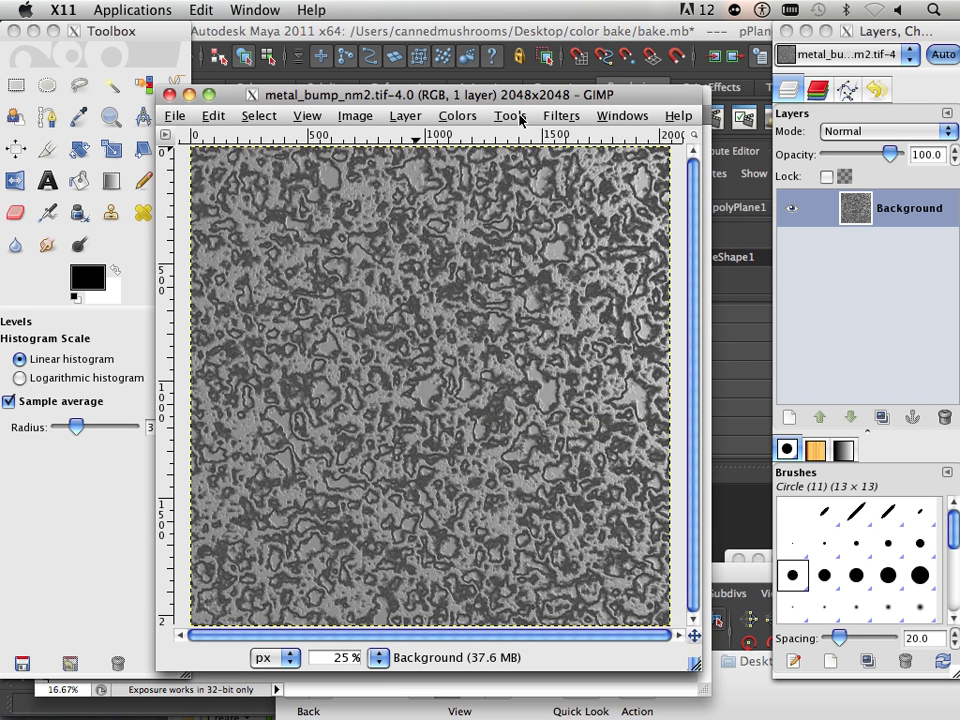
pyautogui.click(561, 115)
pyautogui.moveTo(592, 410)
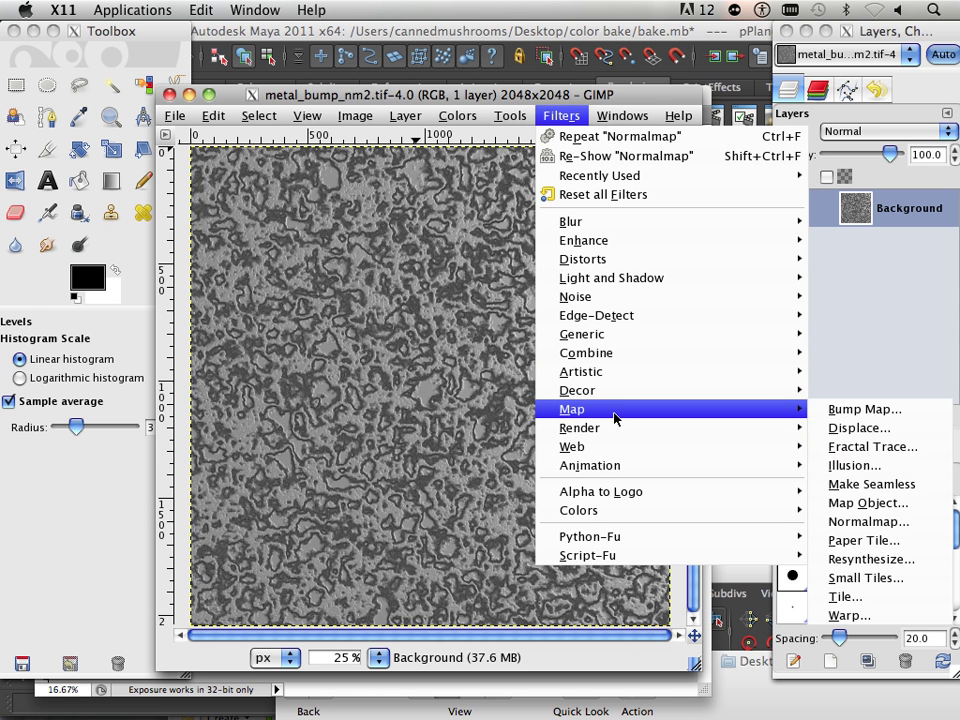
pyautogui.click(851, 521)
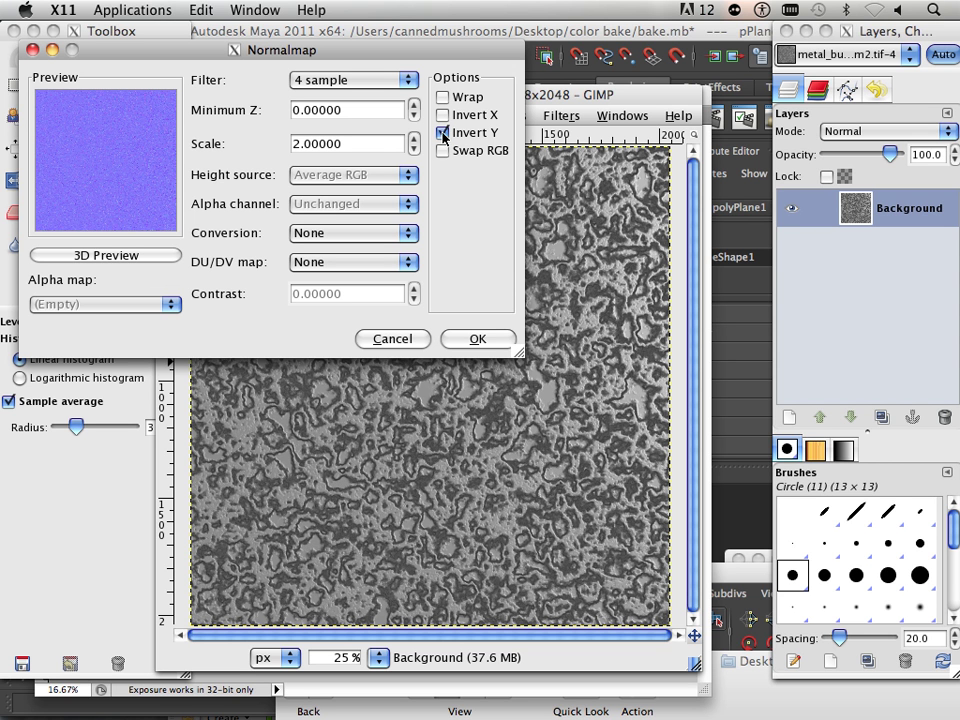
pyautogui.click(297, 143)
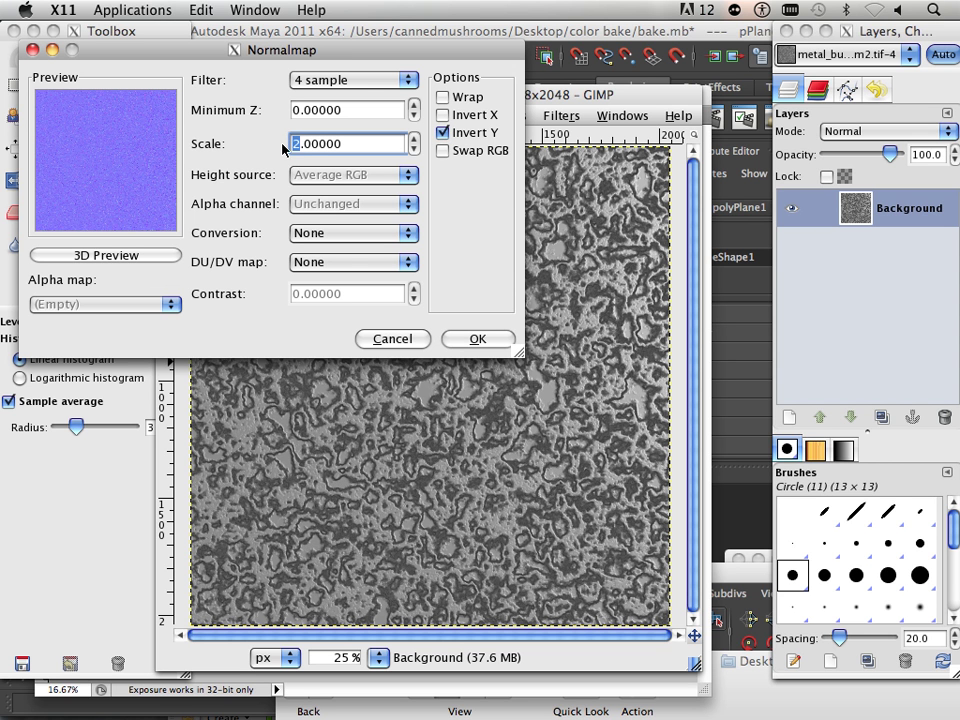
pyautogui.write('3')
# - Inspect the normal map's relief on the quad in the 3D preview, with specular lighting turned on
pyautogui.click(105, 255)
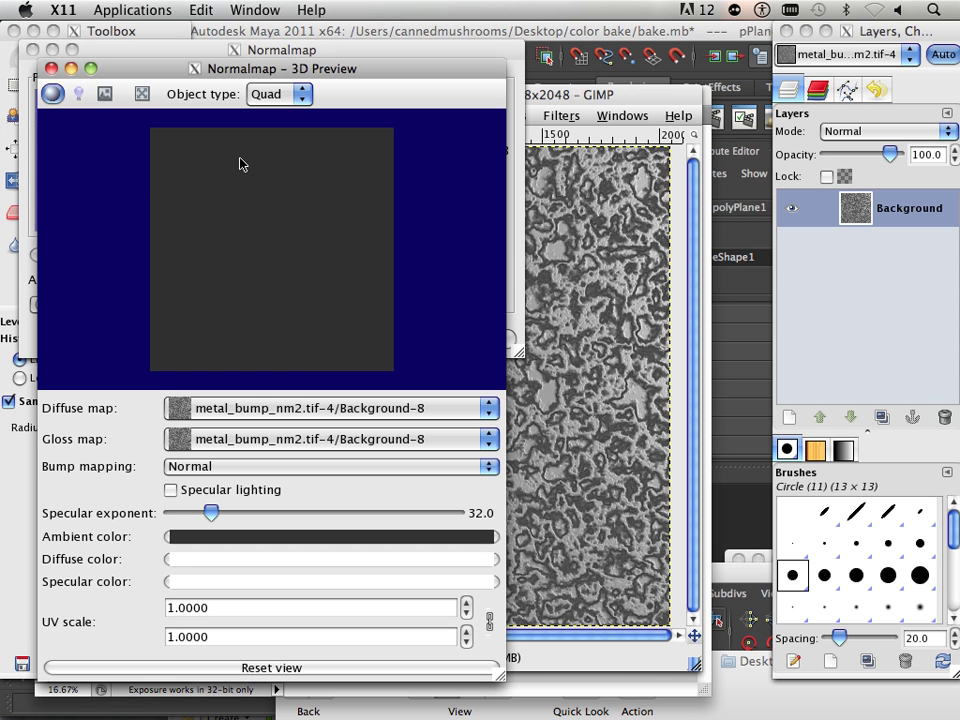
pyautogui.moveTo(352, 220)
pyautogui.mouseDown()
pyautogui.moveTo(315, 182)
pyautogui.moveTo(343, 219)
pyautogui.moveTo(318, 241)
pyautogui.moveTo(356, 216)
pyautogui.moveTo(347, 257)
pyautogui.moveTo(359, 208)
pyautogui.mouseUp()
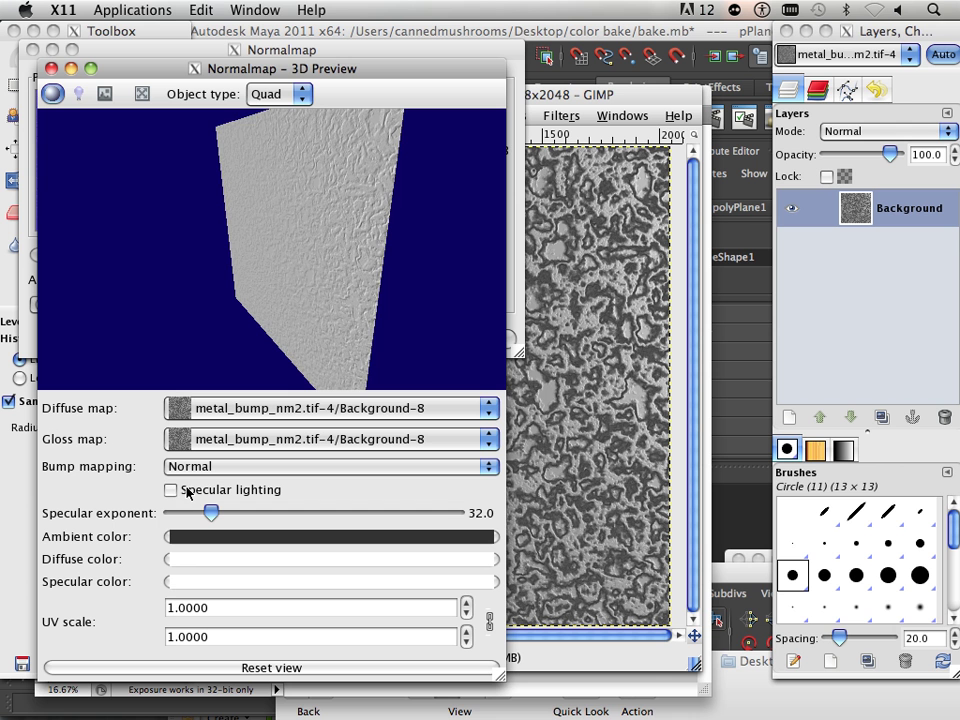
pyautogui.moveTo(290, 280); pyautogui.dragTo(389, 190)
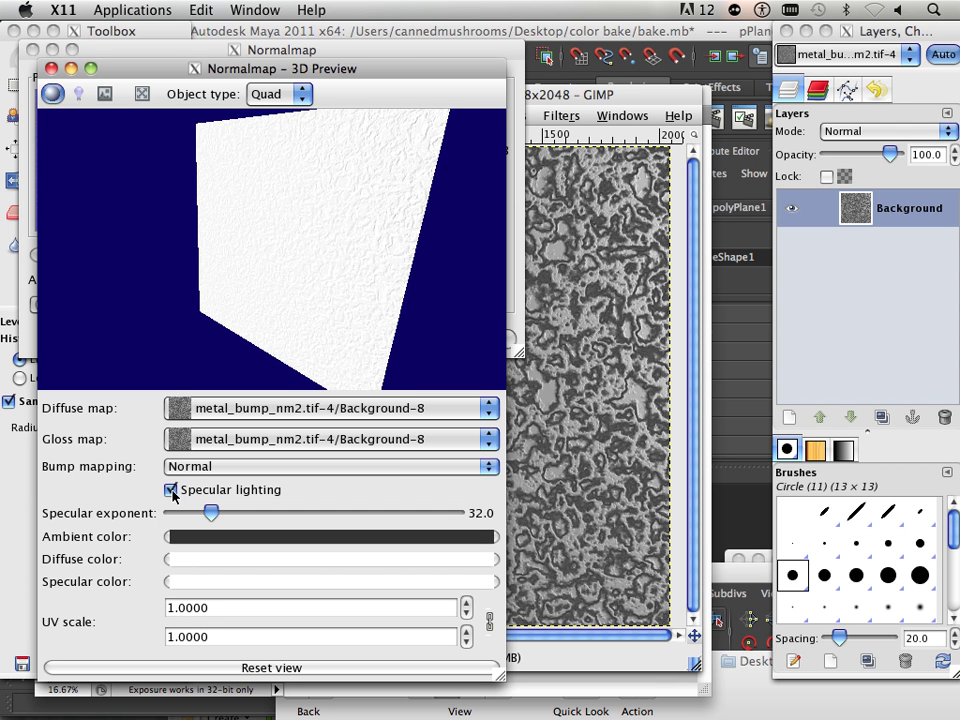
pyautogui.click(51, 68)
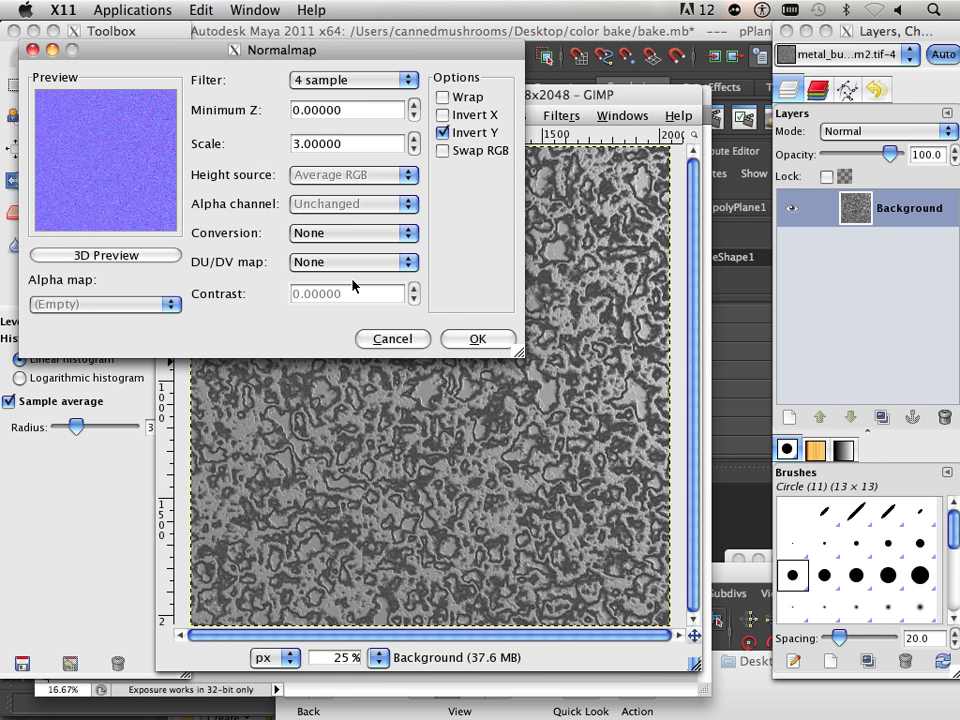
# - Apply the Normalmap filter and save metal_bump_nm2.tif
pyautogui.click(470, 338)
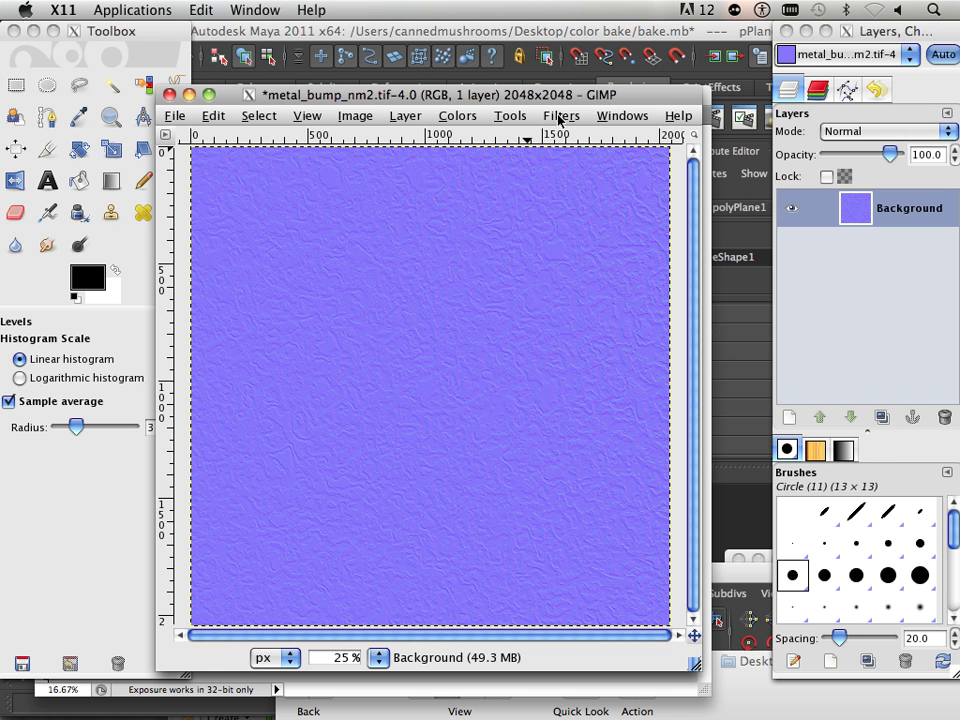
pyautogui.click(183, 118)
pyautogui.click(175, 257)
# - Switch to Maya, duplicate the textured plane and move the copy along X so it sits beside the original
pyautogui.click(731, 398)
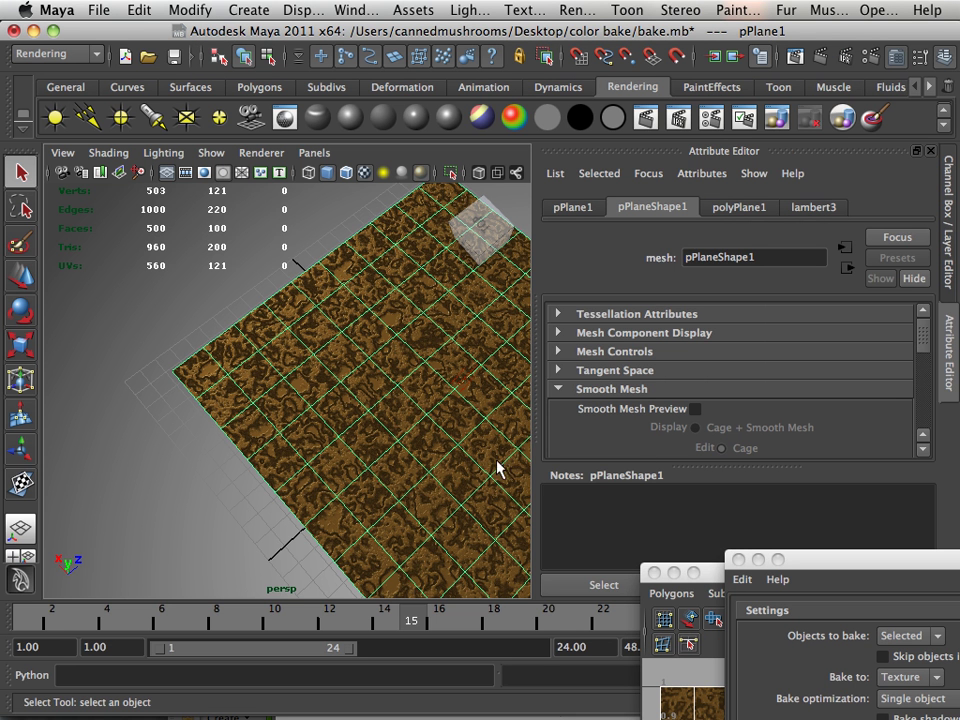
pyautogui.keyDown('alt'); pyautogui.moveTo(305, 342); pyautogui.dragTo(507, 408); pyautogui.keyUp('alt')
pyautogui.keyDown('alt'); pyautogui.moveTo(419, 365); pyautogui.dragTo(315, 351, button='middle'); pyautogui.keyUp('alt')
pyautogui.keyDown('alt'); pyautogui.moveTo(285, 345); pyautogui.dragTo(302, 369); pyautogui.keyUp('alt')
pyautogui.keyDown('alt'); pyautogui.moveTo(302, 369); pyautogui.dragTo(338, 382, button='right'); pyautogui.keyUp('alt')
pyautogui.keyDown('alt'); pyautogui.moveTo(338, 382); pyautogui.dragTo(309, 430, button='middle'); pyautogui.keyUp('alt')
pyautogui.click(23, 276)
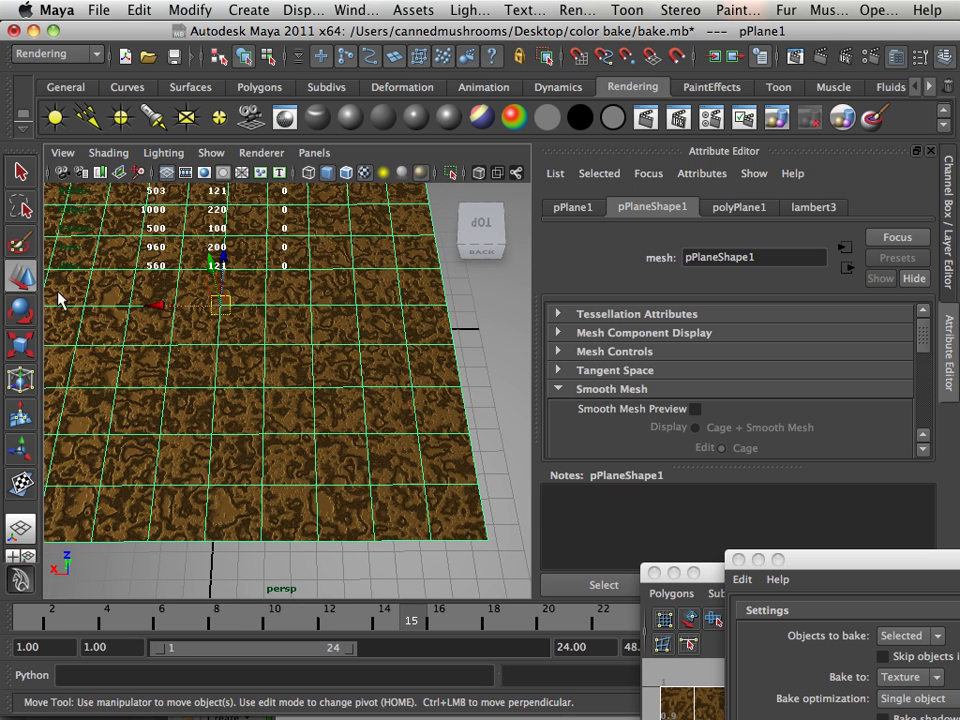
pyautogui.hotkey('ctrl', 'd')
pyautogui.moveTo(157, 305); pyautogui.dragTo(374, 329)
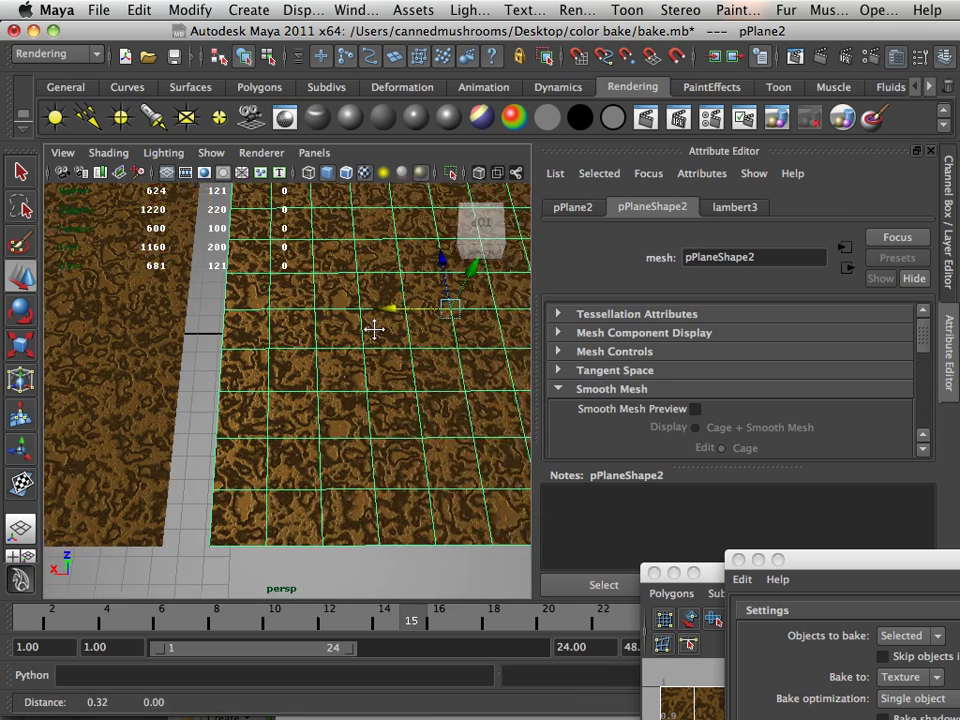
# - Open Hypershade, select the lambert3 material and move the window clear of the Attribute Editor
pyautogui.click(356, 10)
pyautogui.moveTo(465, 59)
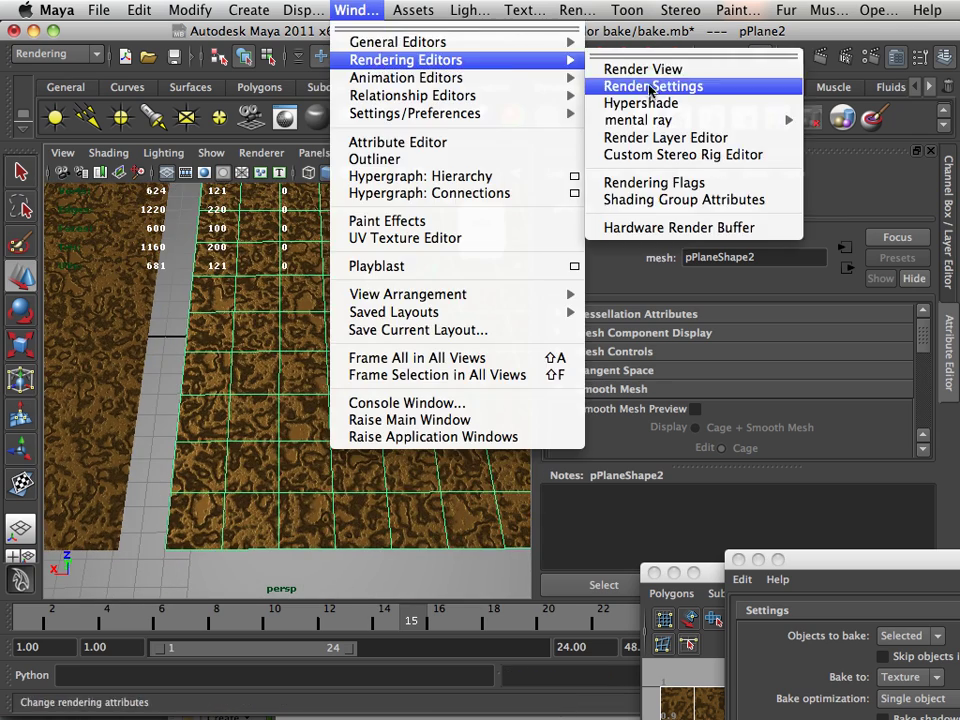
pyautogui.click(643, 103)
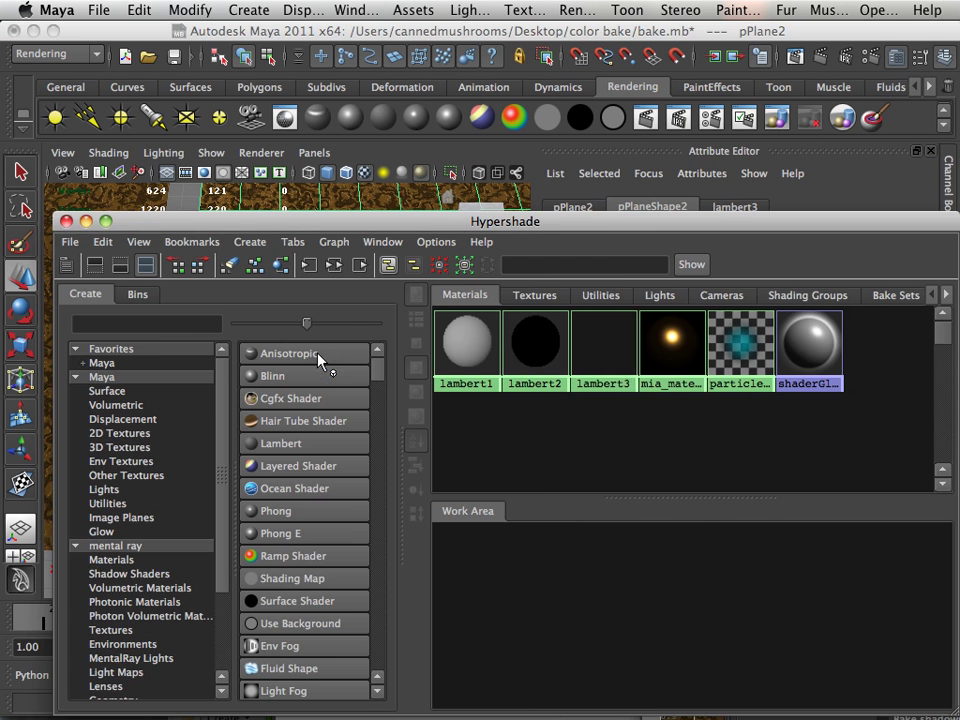
pyautogui.click(592, 343)
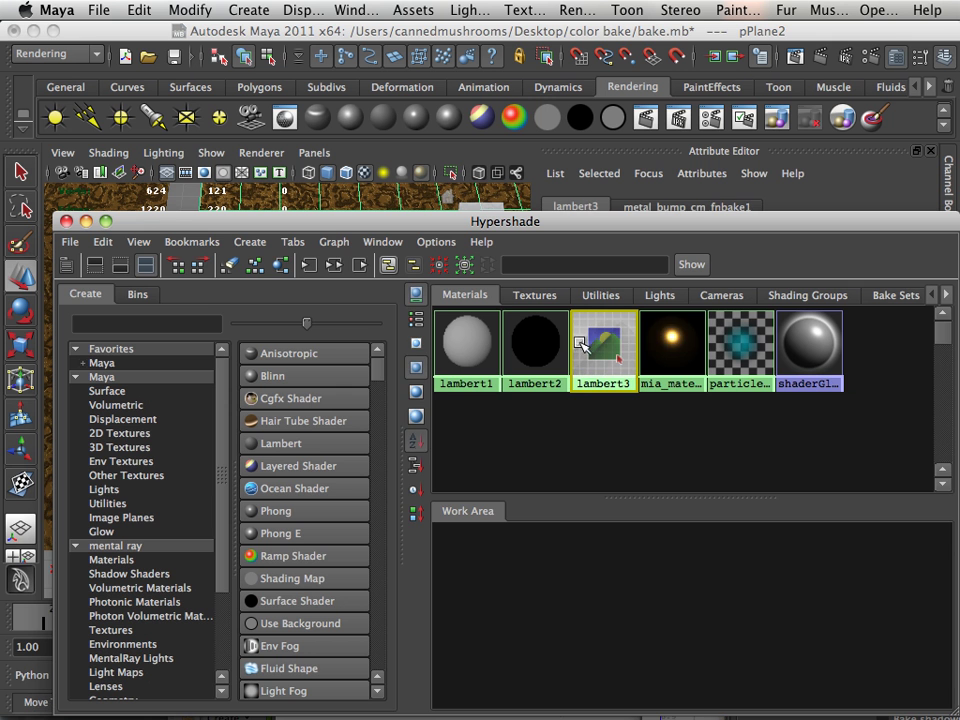
pyautogui.moveTo(427, 228); pyautogui.dragTo(122, 129)
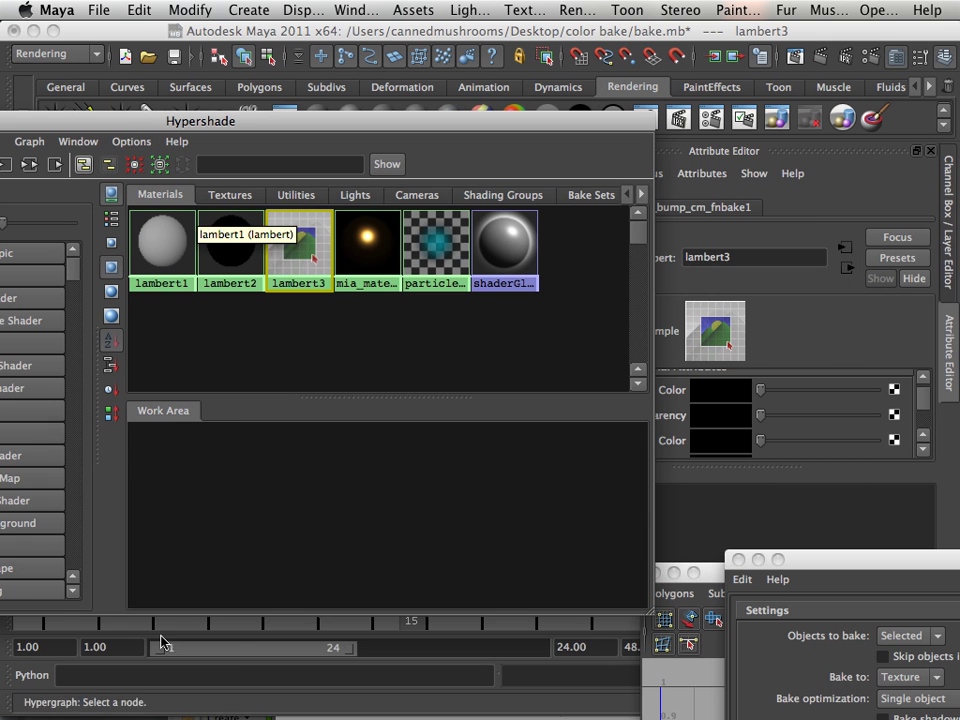
# - Switch to Finder, open the color bake folder beside Hypershade, and show the scene's textures in Hypershade
pyautogui.click(40, 708)
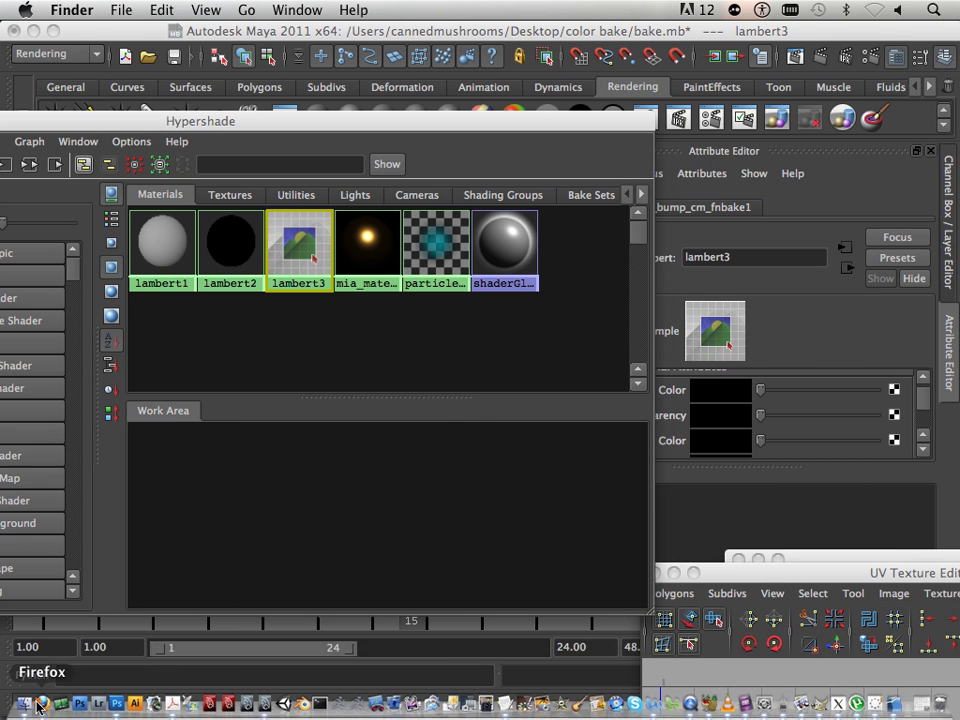
pyautogui.moveTo(735, 582); pyautogui.dragTo(825, 322)
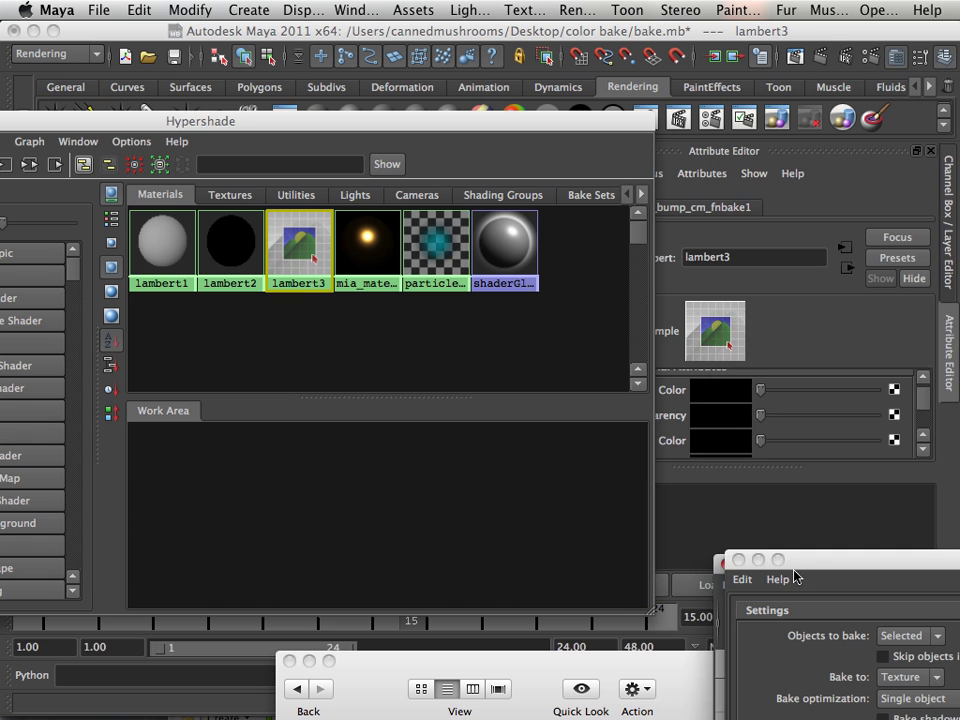
pyautogui.moveTo(617, 664); pyautogui.dragTo(761, 195)
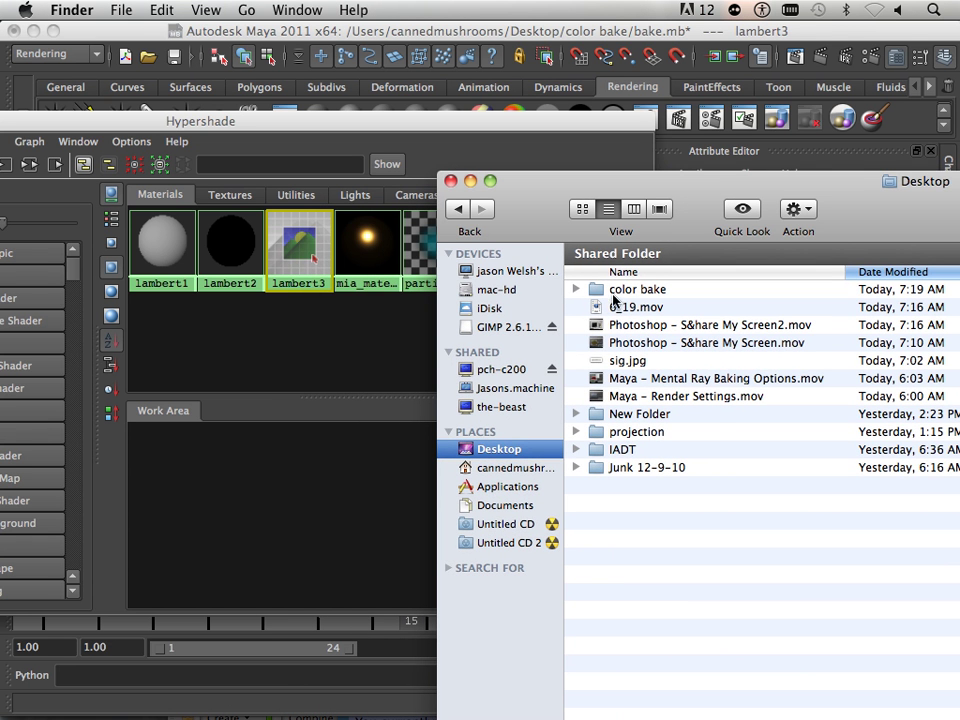
pyautogui.doubleClick(612, 292)
pyautogui.click(230, 195)
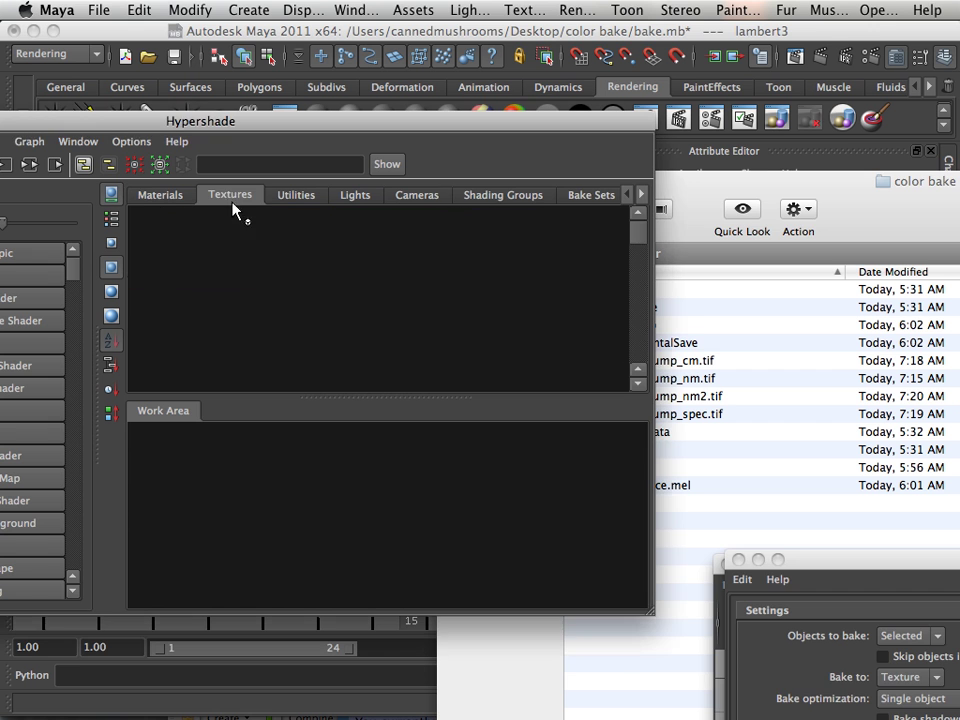
pyautogui.click(735, 338)
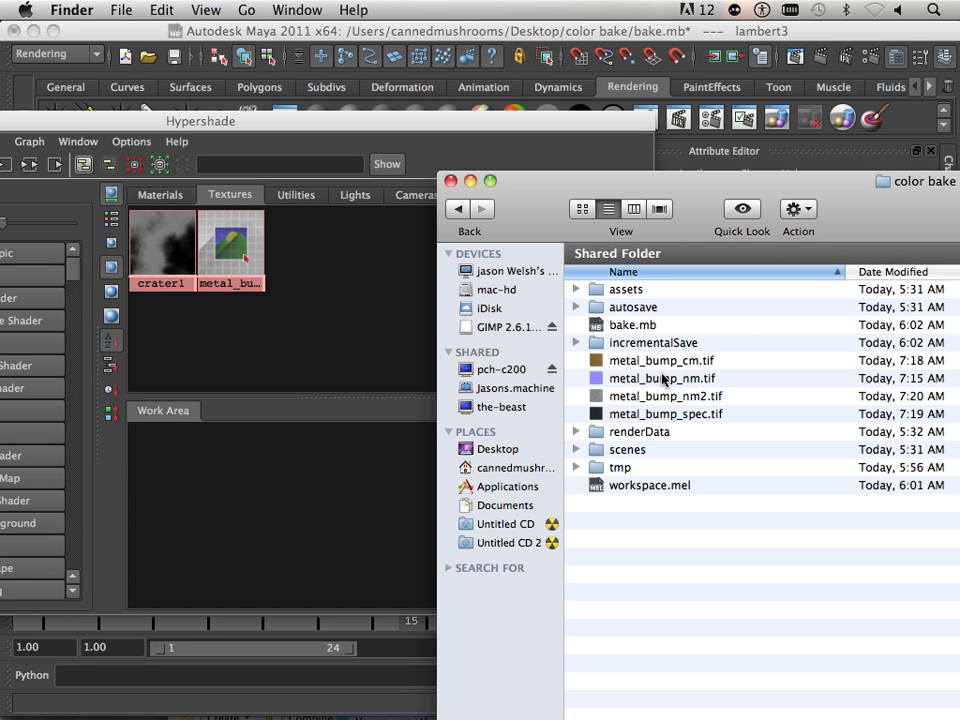
# - Compare the normal map files, switch to GIMP to save metal_bump_nm2.tif again, and return to the color bake folder in Finder
pyautogui.click(662, 397)
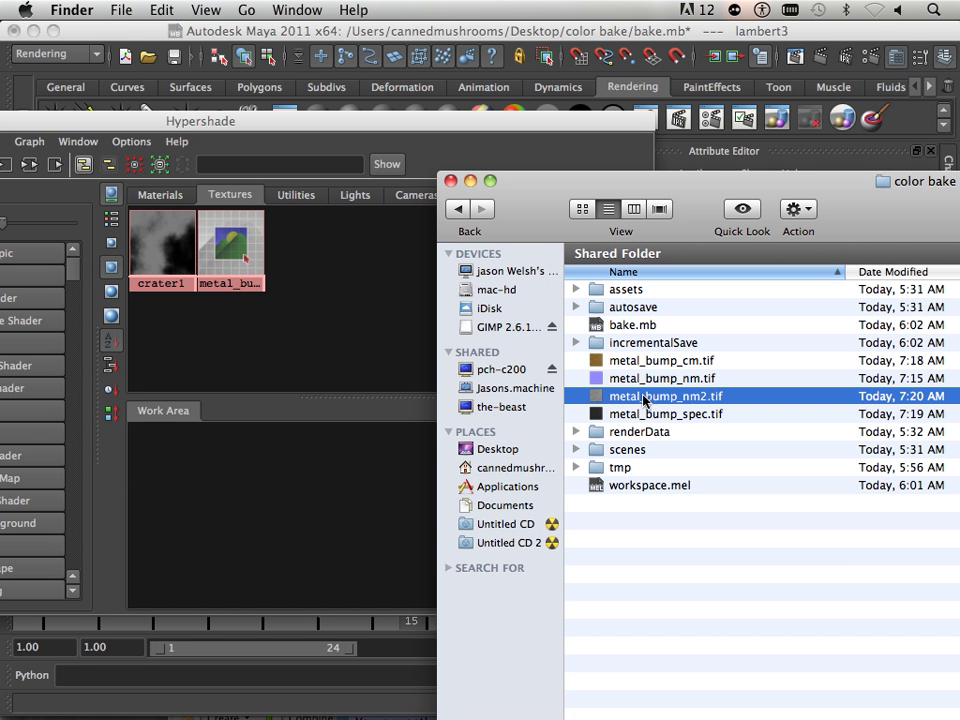
pyautogui.click(628, 380)
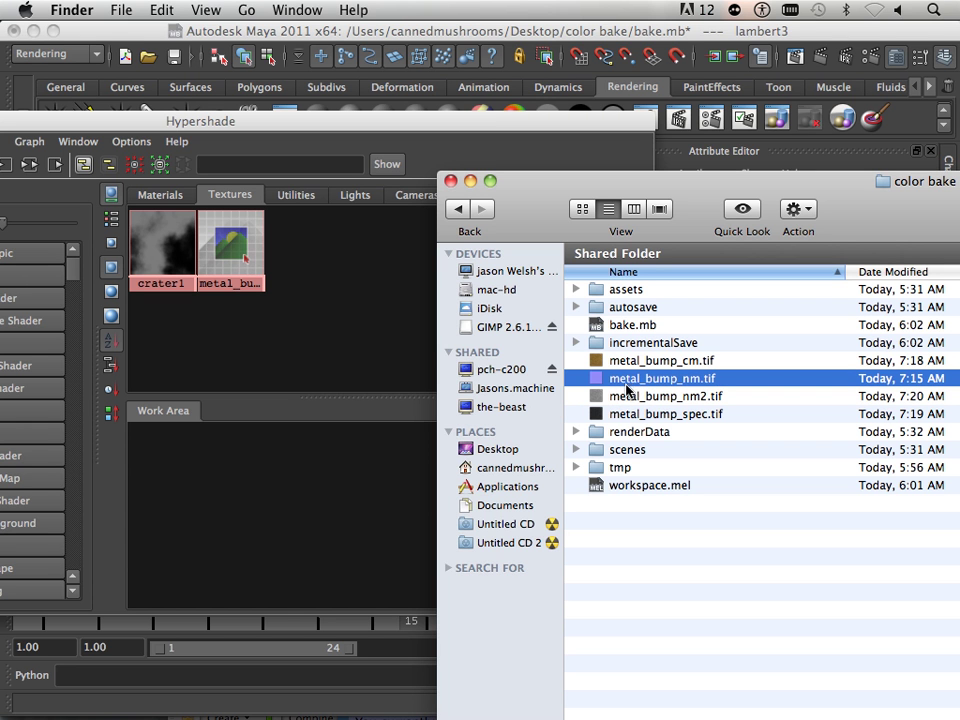
pyautogui.click(628, 397)
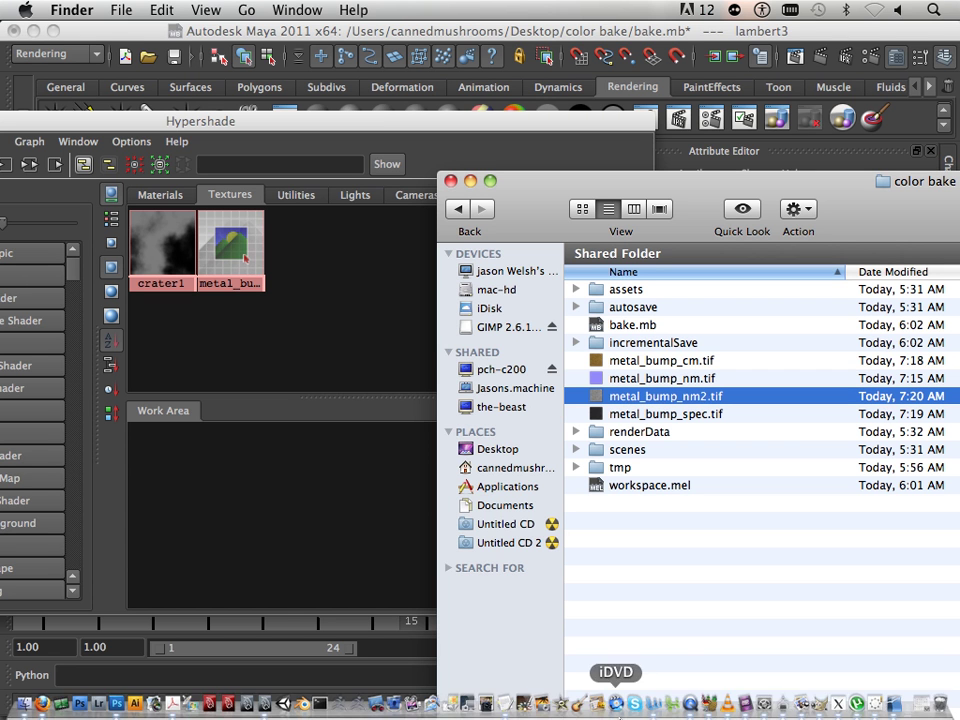
pyautogui.click(828, 703)
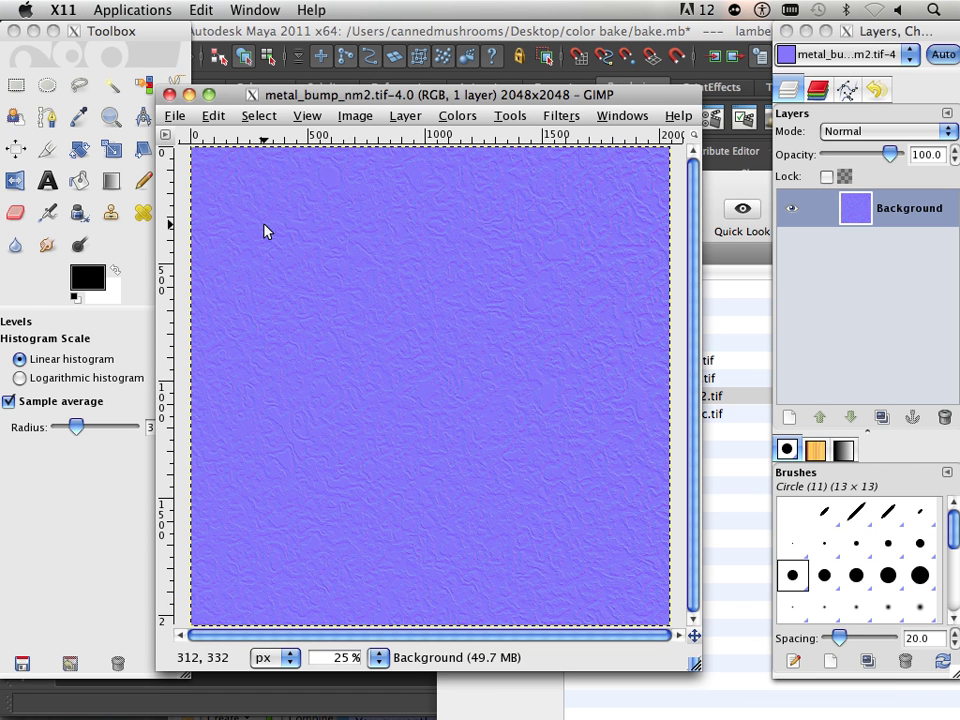
pyautogui.click(174, 117)
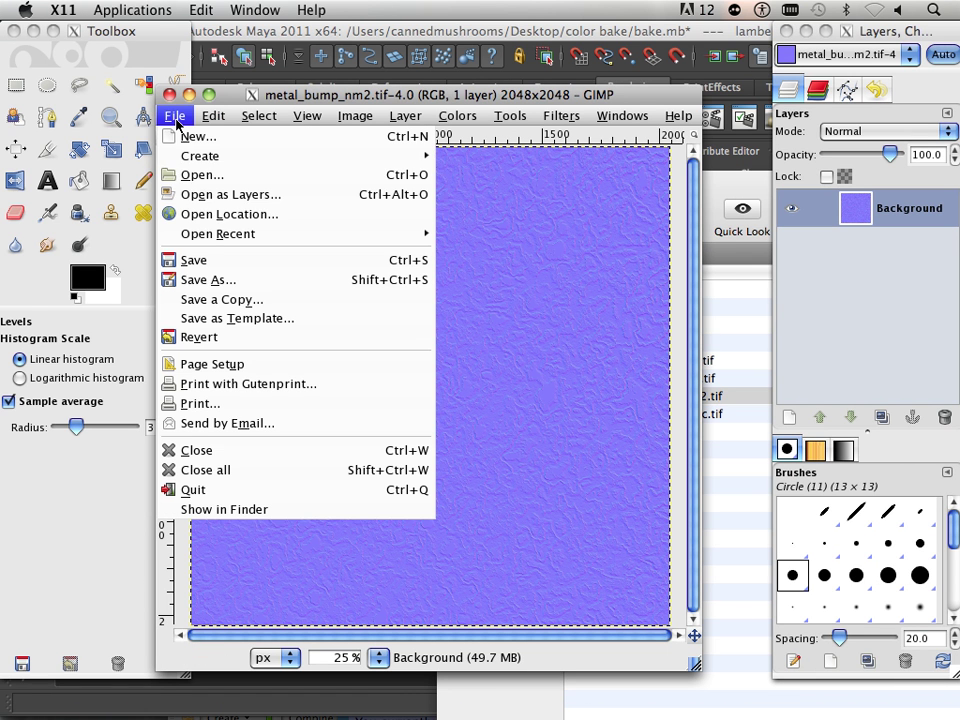
pyautogui.click(204, 262)
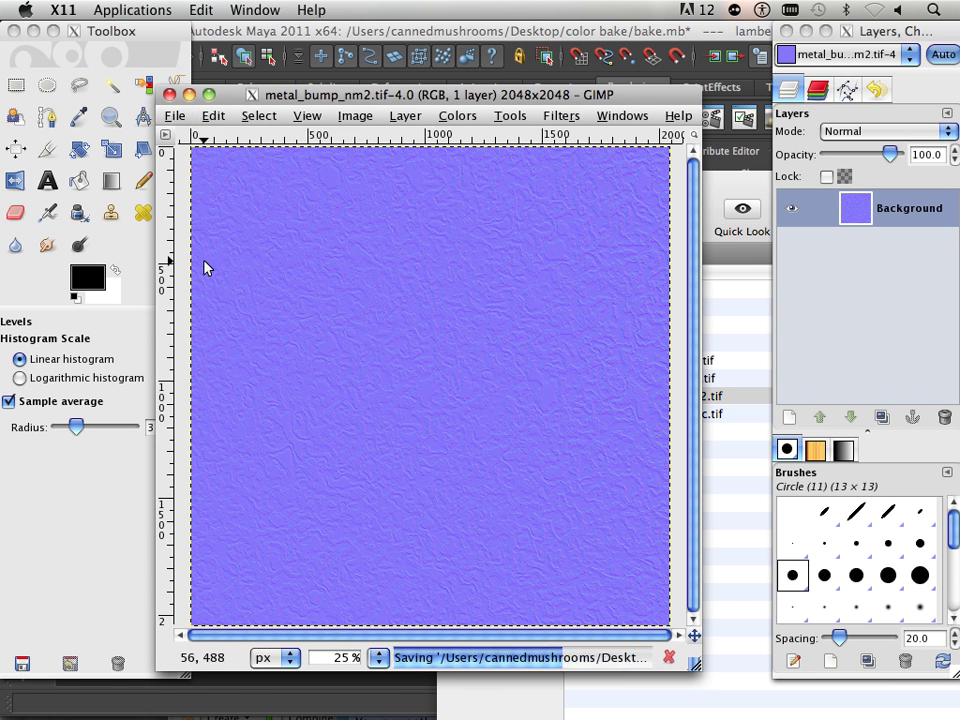
pyautogui.click(727, 481)
pyautogui.click(657, 538)
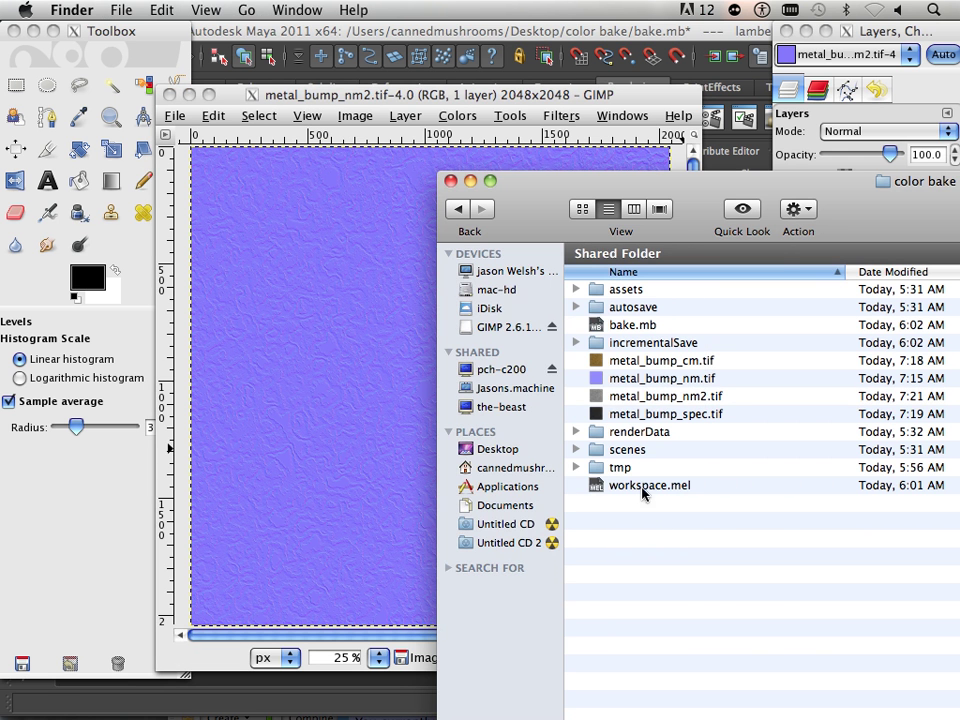
# - Bring Maya and Finder forward and import metal_bump_nm2.tif, metal_bump_cm.tif and metal_bump_spec.tif into Hypershade as textures
pyautogui.click(455, 32)
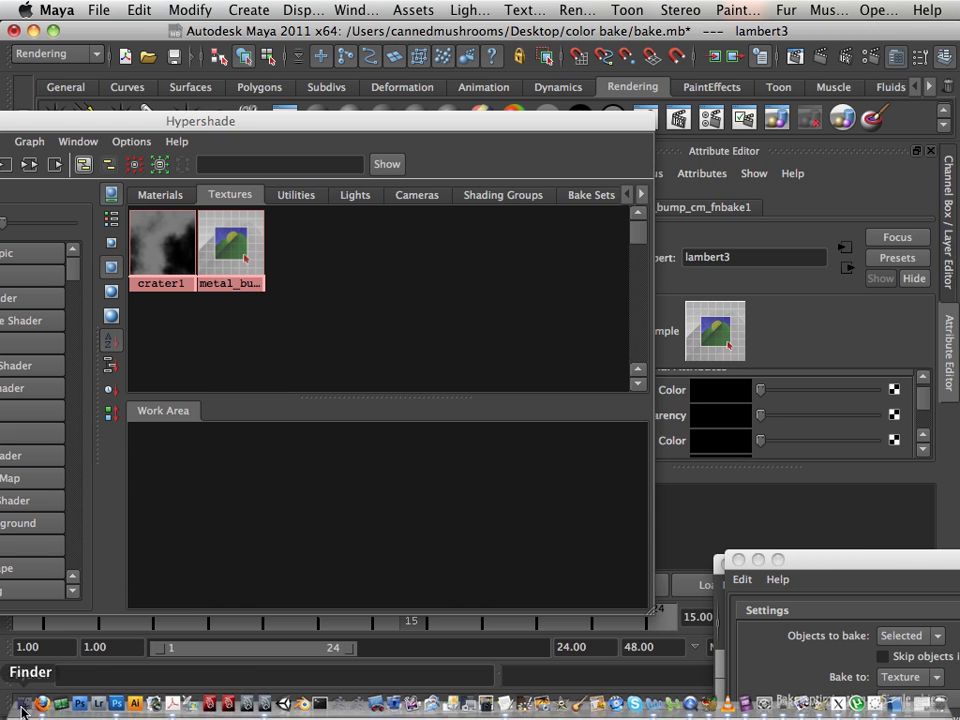
pyautogui.click(22, 708)
pyautogui.click(620, 398)
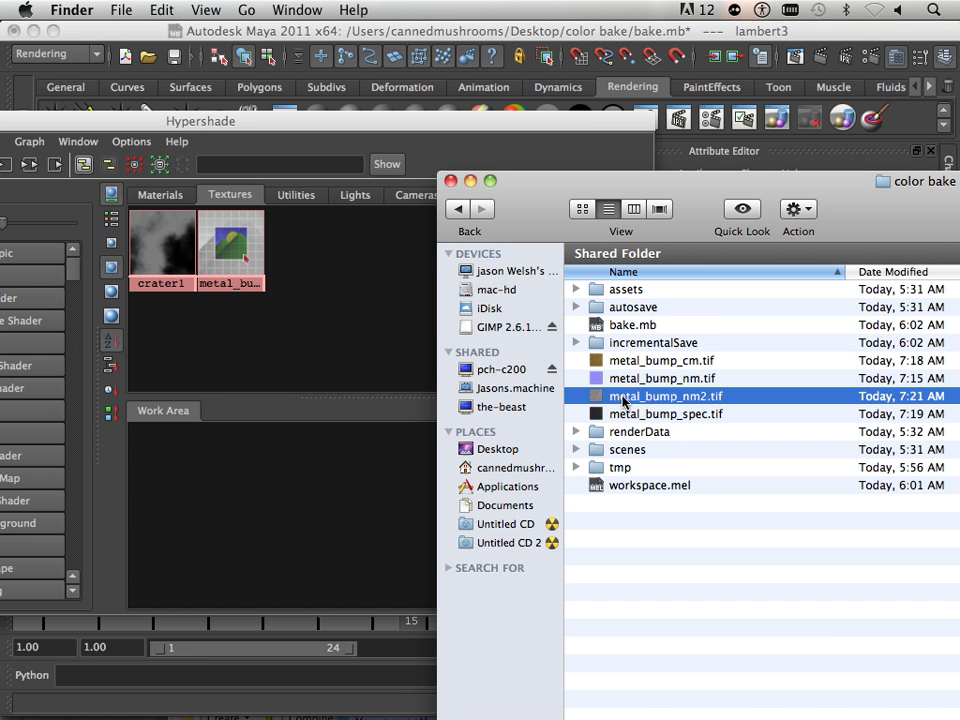
pyautogui.moveTo(631, 402); pyautogui.dragTo(336, 304)
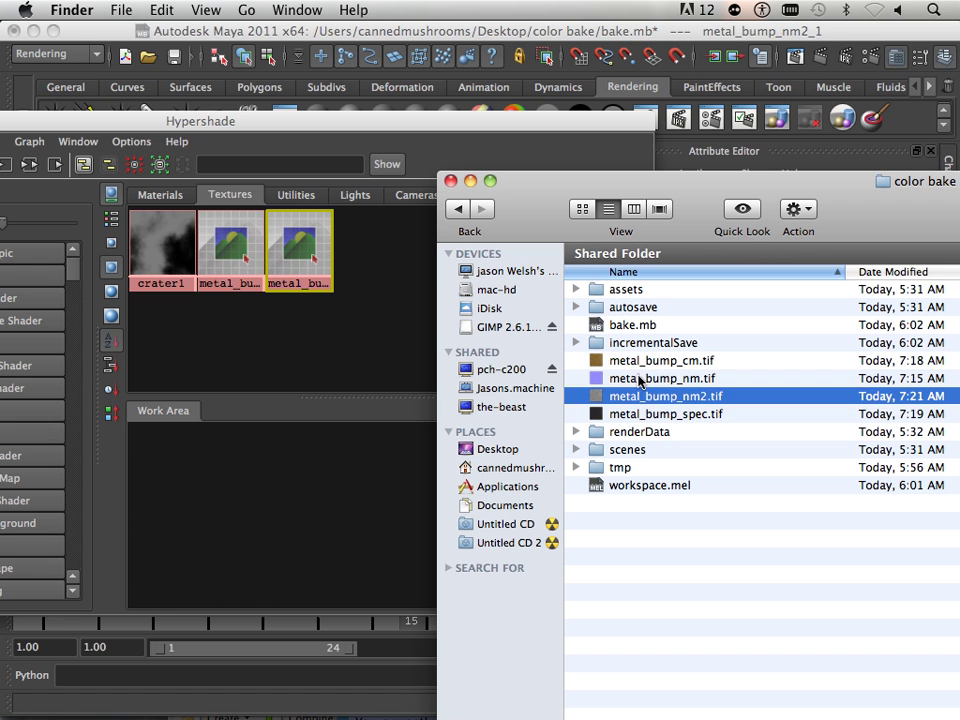
pyautogui.moveTo(643, 366); pyautogui.dragTo(375, 323)
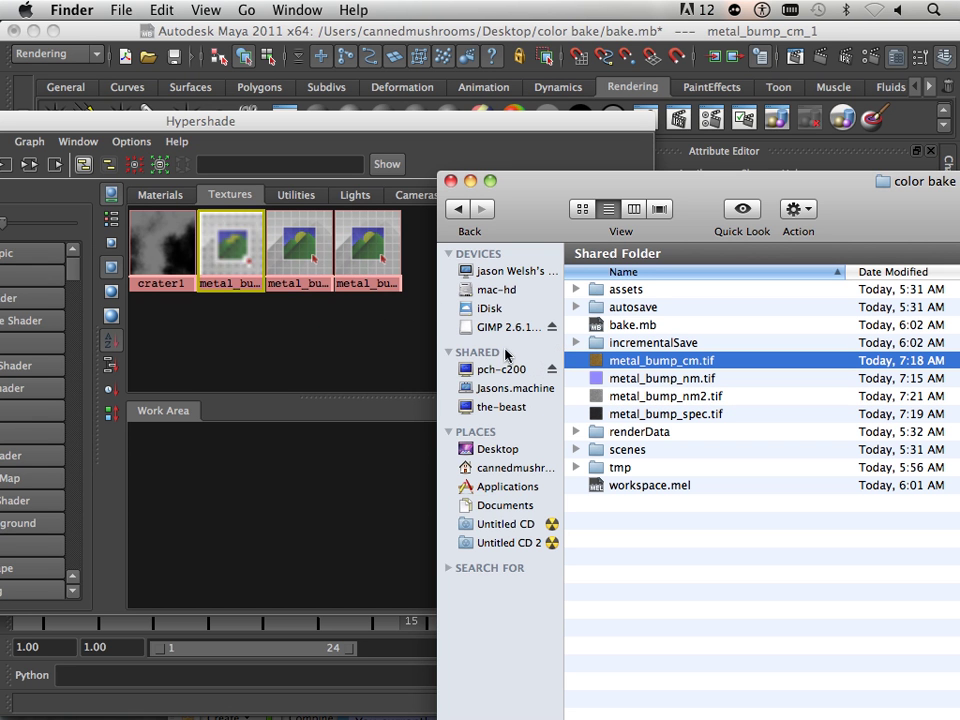
pyautogui.click(652, 414)
pyautogui.moveTo(652, 414); pyautogui.dragTo(388, 358)
# - Move the Finder window clear of the Attribute Editor and refresh the swatches of the metal file textures
pyautogui.click(428, 120)
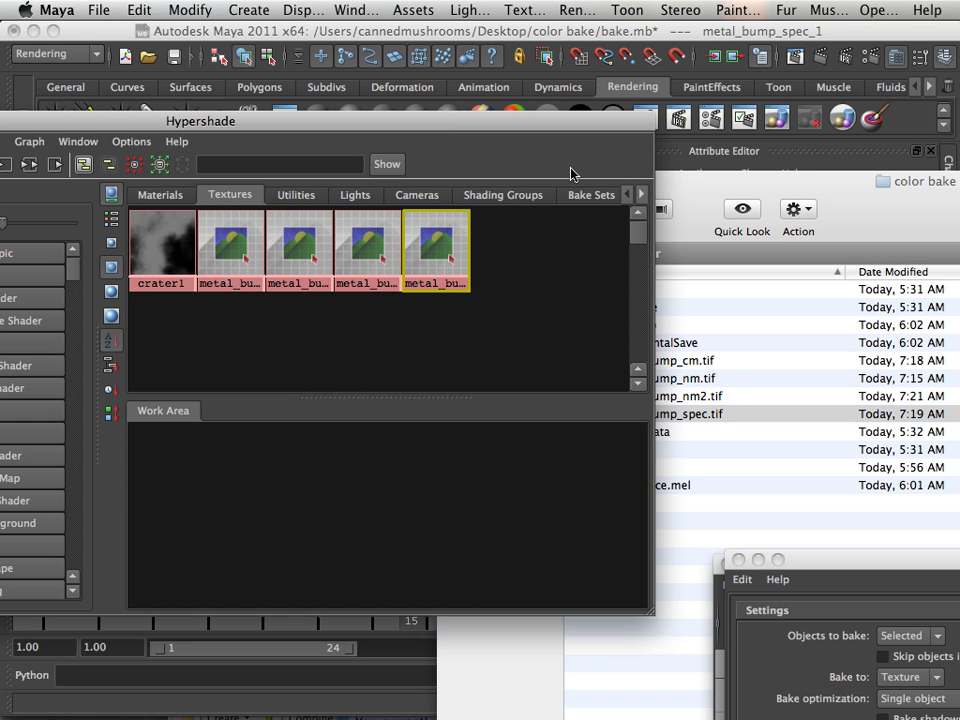
pyautogui.moveTo(709, 200); pyautogui.dragTo(666, 632)
pyautogui.click(443, 277)
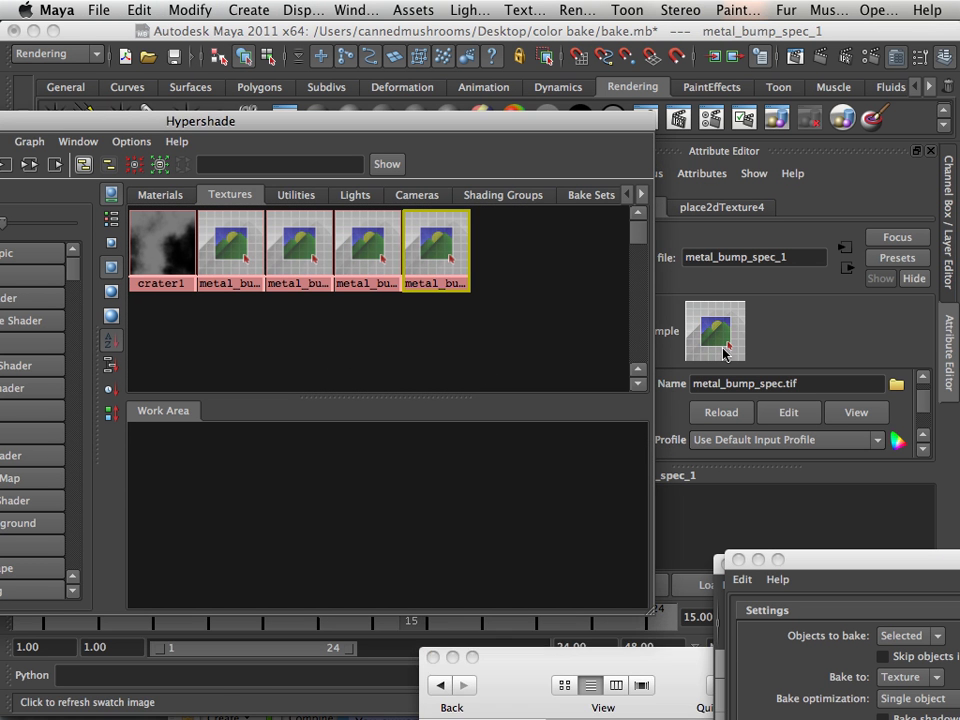
pyautogui.click(725, 344)
pyautogui.click(388, 255)
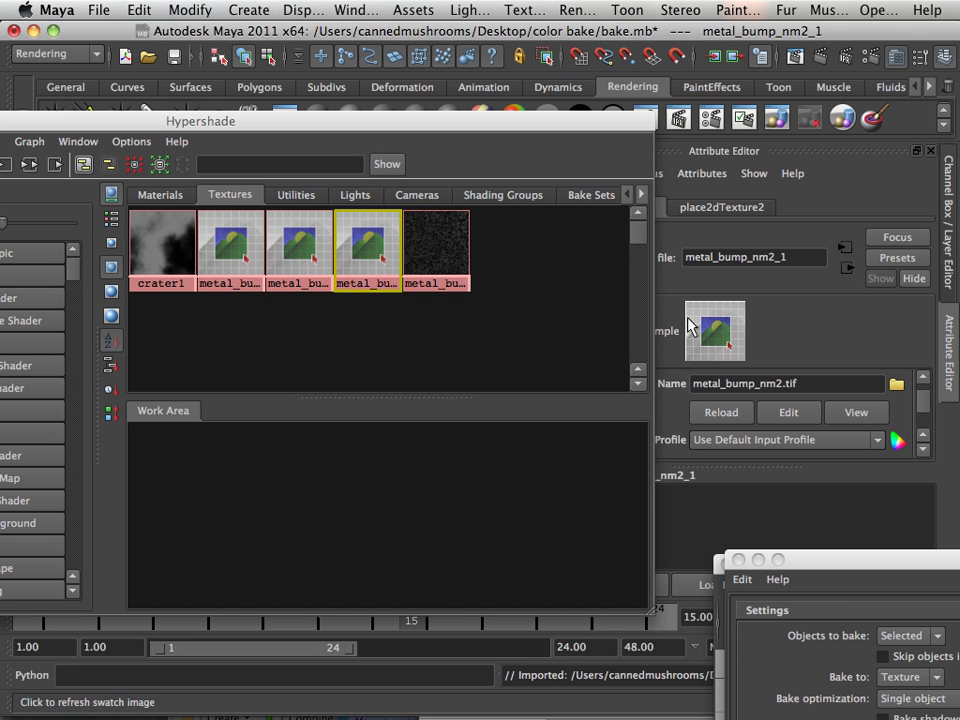
pyautogui.click(298, 248)
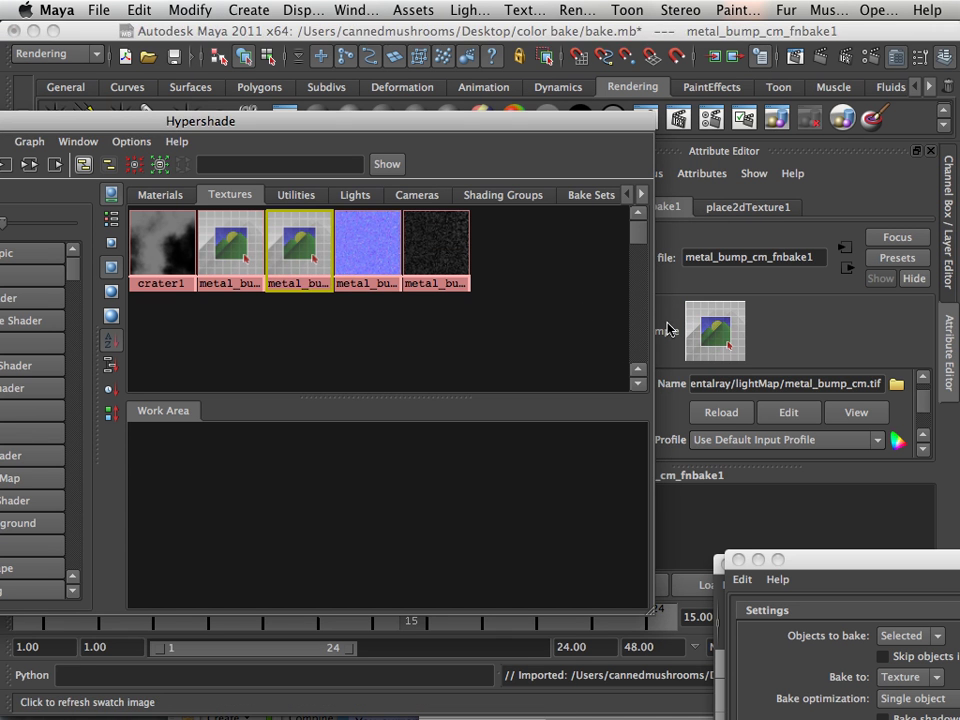
pyautogui.click(231, 248)
pyautogui.click(720, 328)
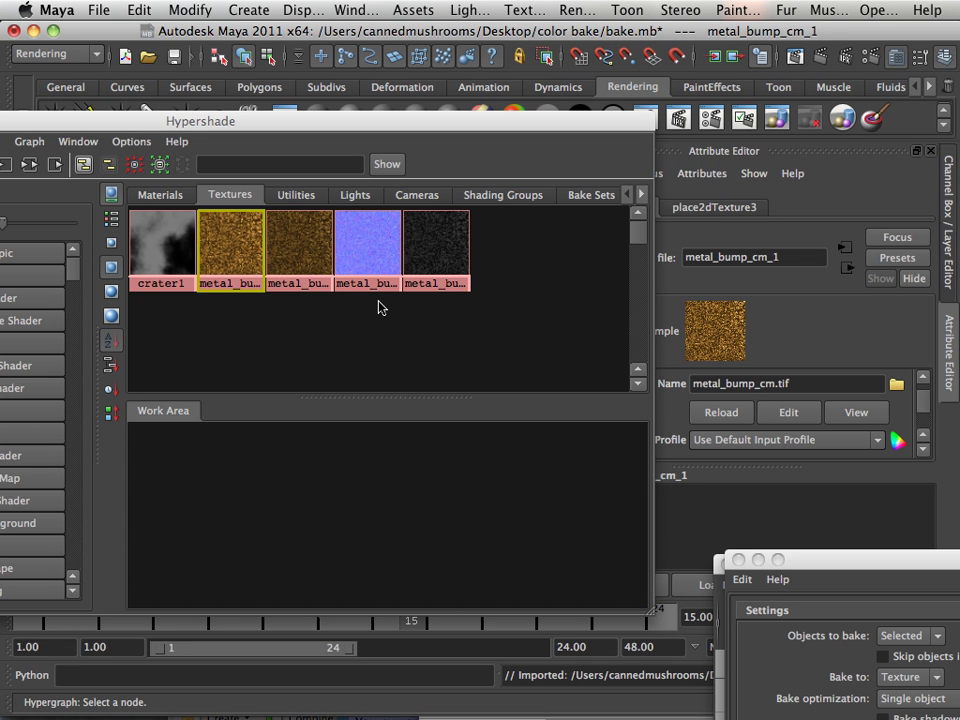
# - Create a Blinn material and connect the metal_bump_cm_1 texture to its color
pyautogui.moveTo(201, 121); pyautogui.dragTo(279, 31)
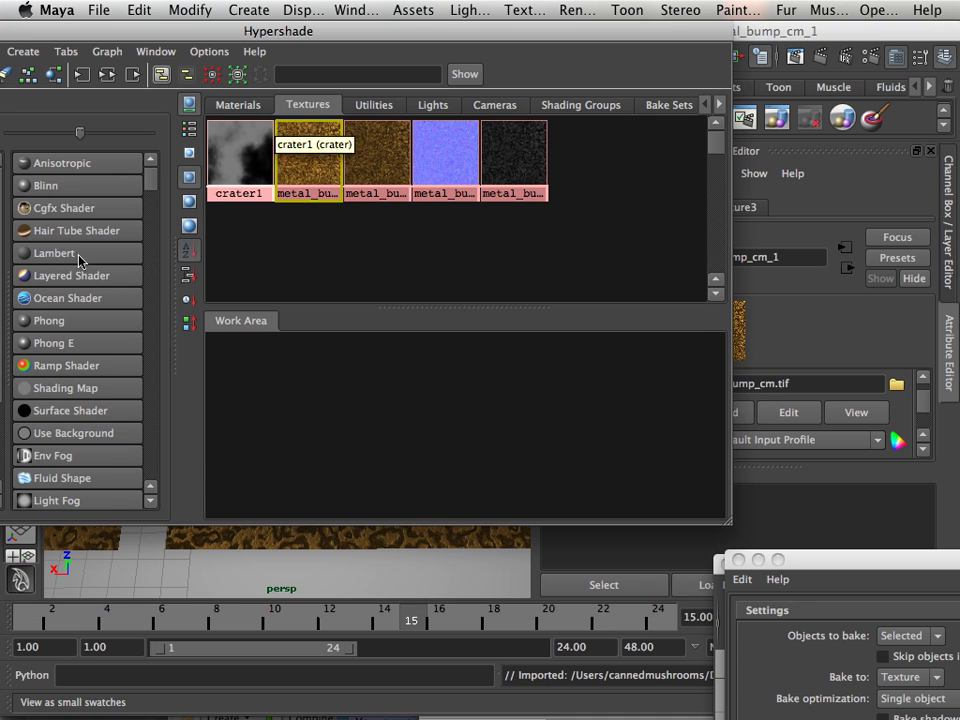
pyautogui.click(88, 187)
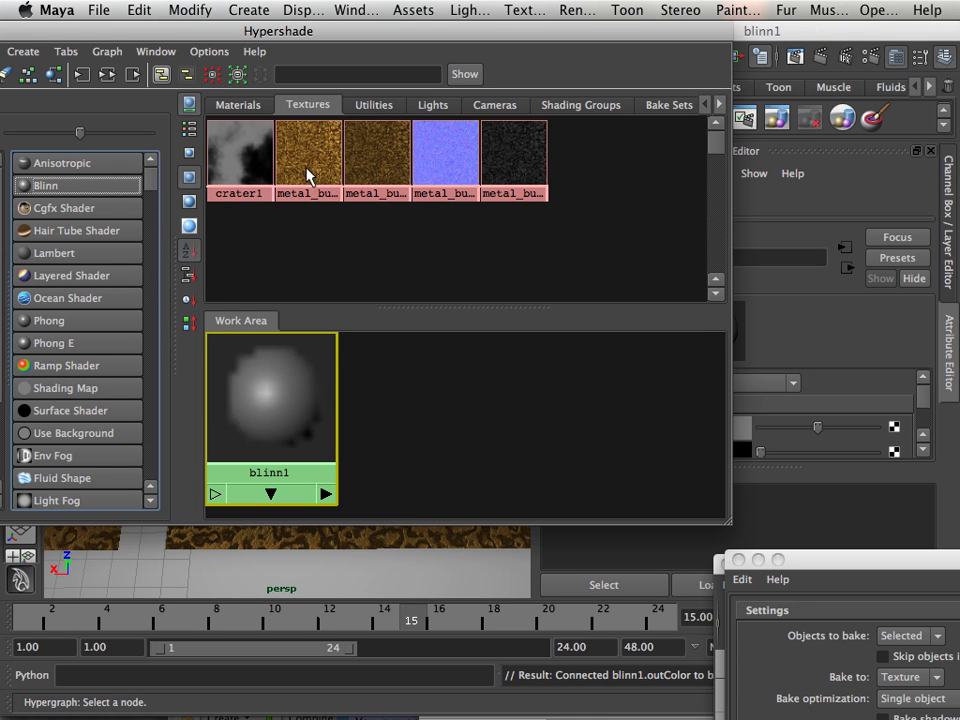
pyautogui.moveTo(311, 146); pyautogui.dragTo(303, 392, button='middle')
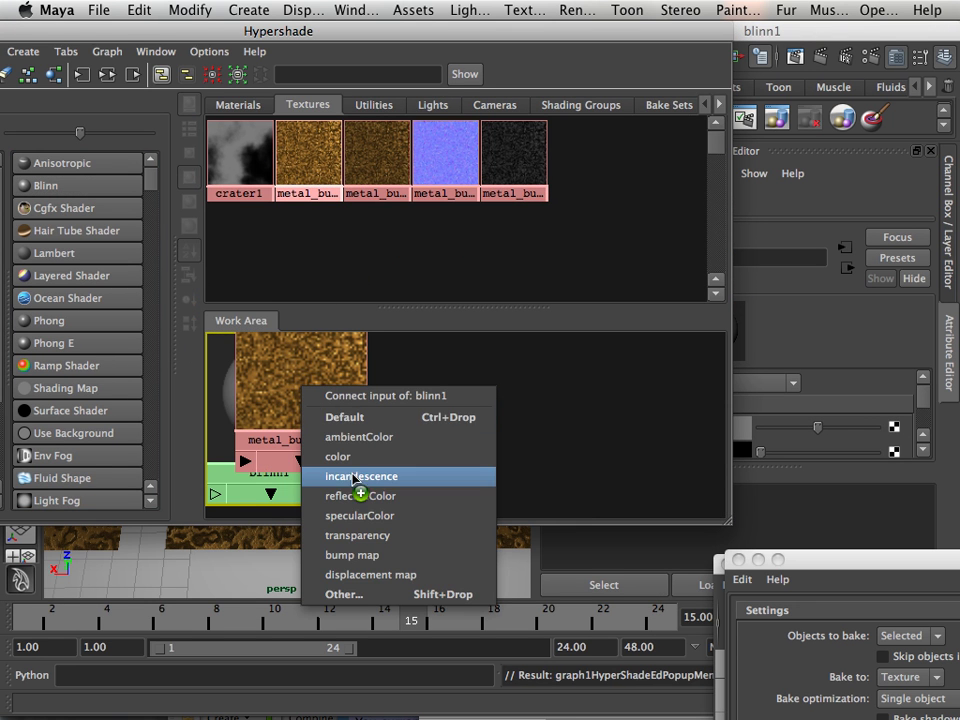
pyautogui.click(357, 459)
pyautogui.moveTo(336, 390); pyautogui.dragTo(489, 480)
# - Connect metal_bump_nm2_1 to blinn1 as its bump map and set it to be used as Tangent Space Normals
pyautogui.moveTo(446, 157); pyautogui.dragTo(350, 573, button='middle')
pyautogui.click(354, 584)
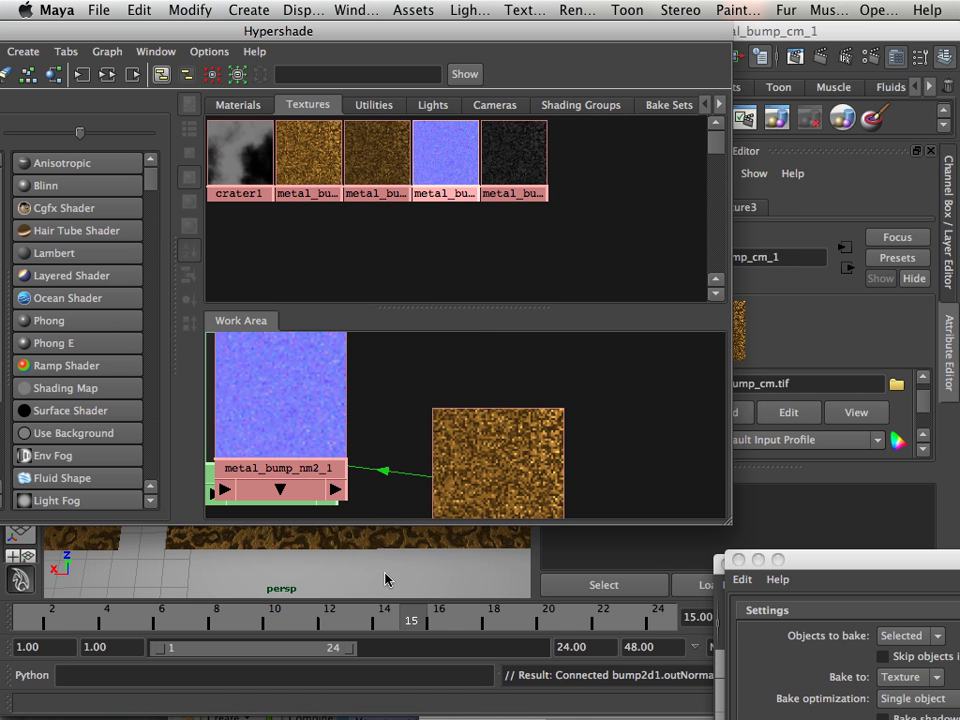
pyautogui.click(799, 446)
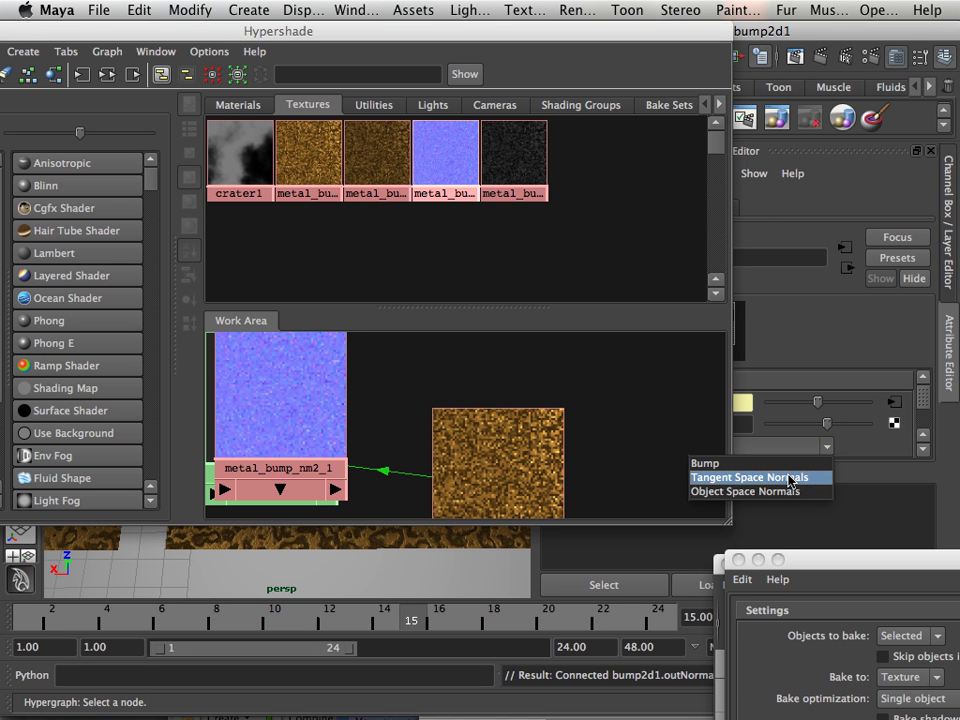
pyautogui.click(789, 478)
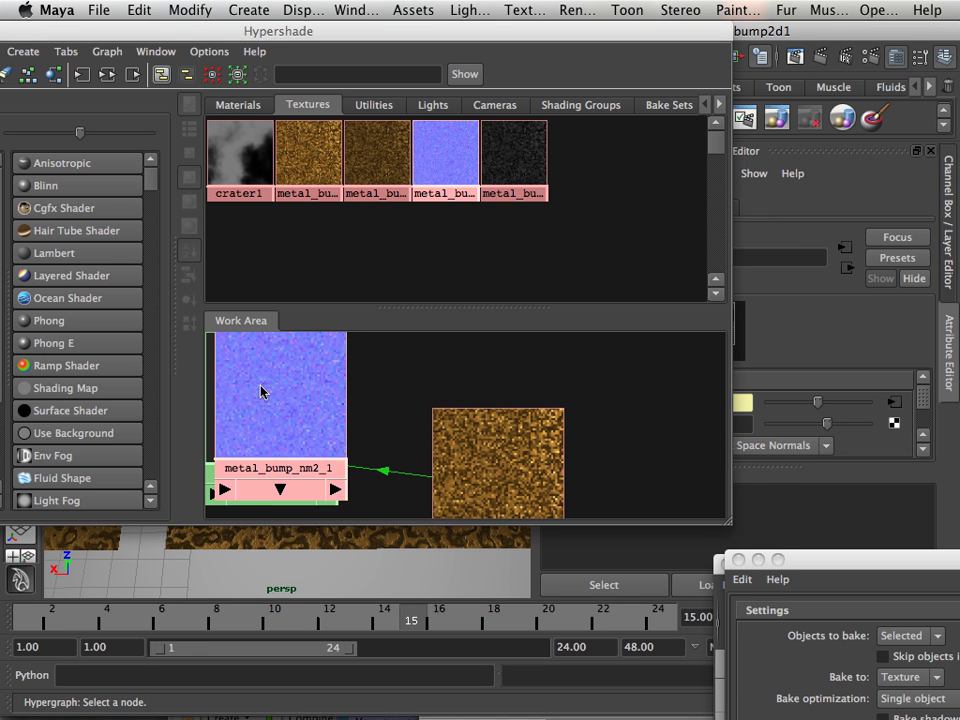
pyautogui.moveTo(260, 391); pyautogui.dragTo(477, 444)
# - Connect metal_bump_spec_1 to blinn1's specularColor and move the texture node clear of the material
pyautogui.moveTo(490, 182); pyautogui.dragTo(257, 413, button='middle')
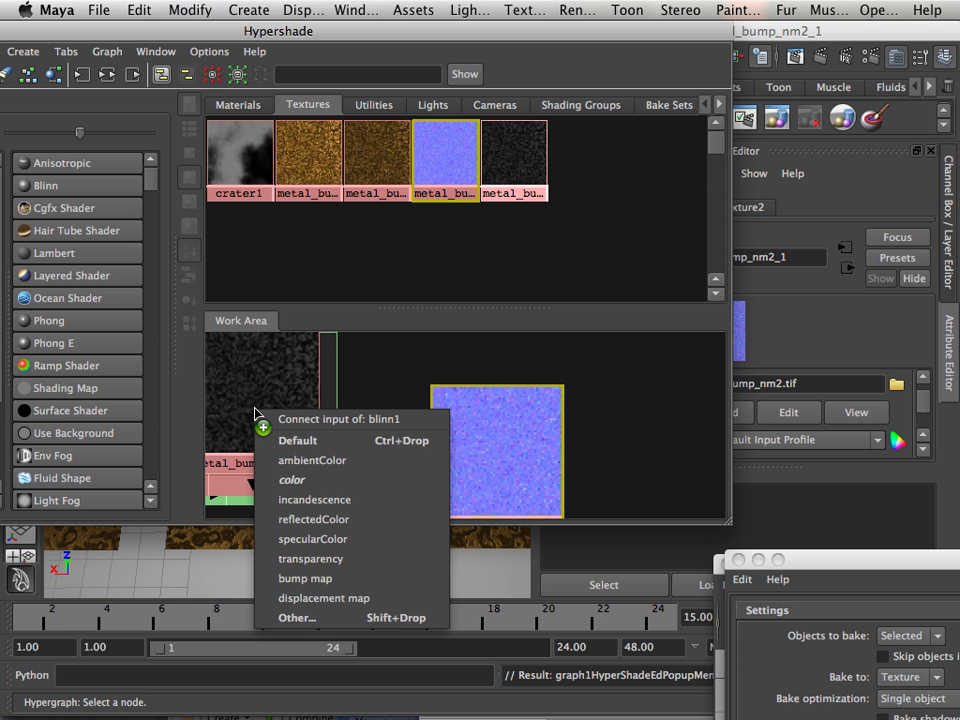
pyautogui.click(328, 540)
pyautogui.moveTo(272, 424); pyautogui.dragTo(542, 456)
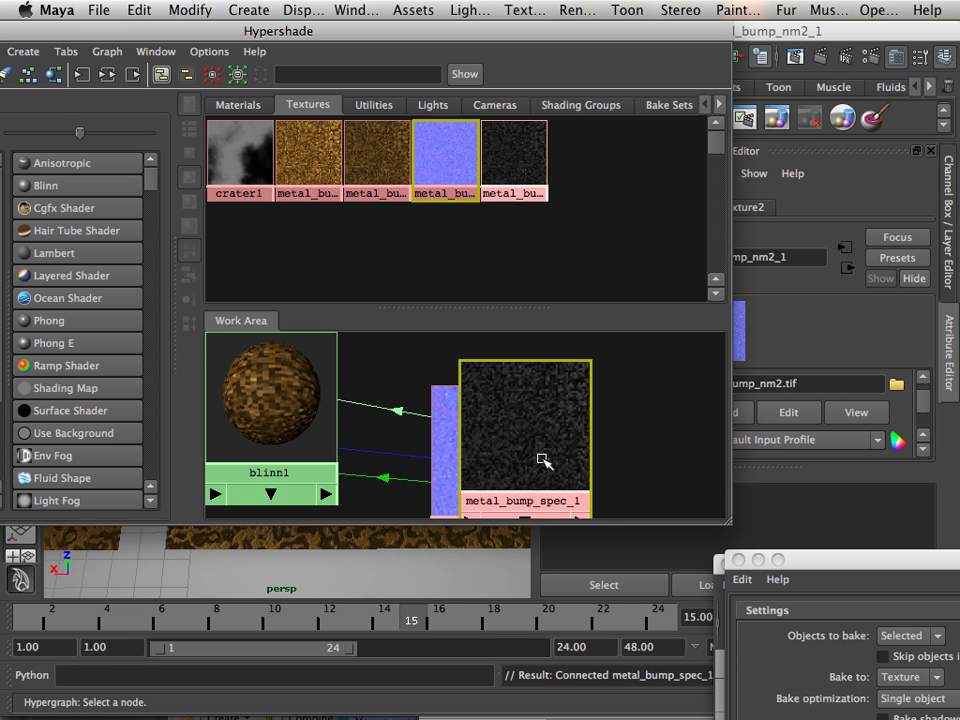
# - Assign the blinn1 material to the duplicated plane in the perspective view and move Hypershade out of the way
pyautogui.click(298, 413)
pyautogui.moveTo(233, 38); pyautogui.dragTo(761, 76)
pyautogui.moveTo(784, 452); pyautogui.dragTo(280, 416, button='middle')
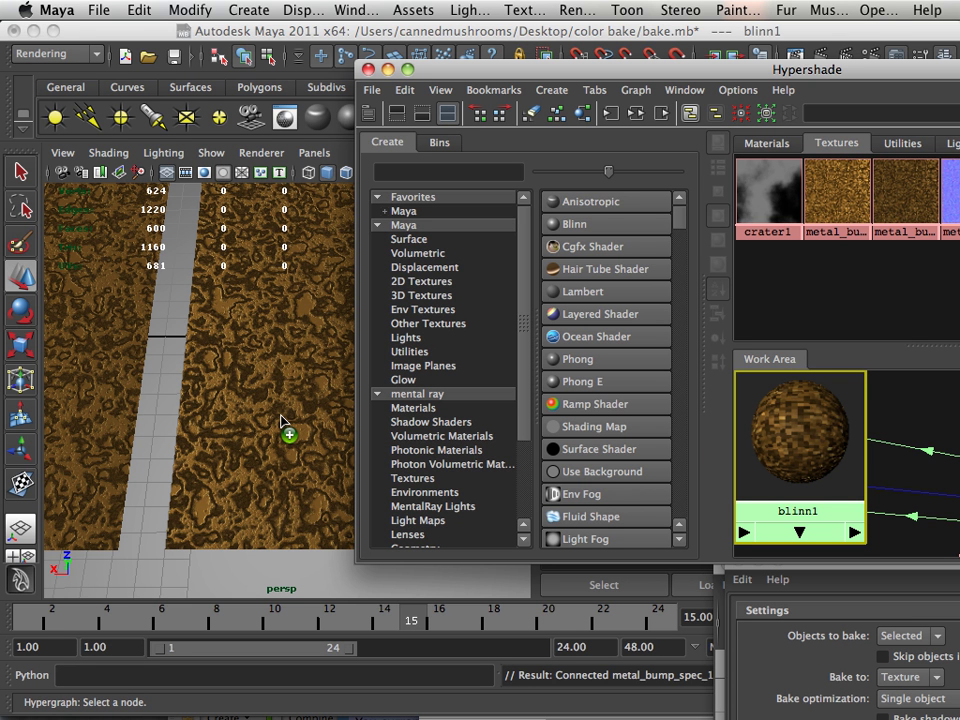
pyautogui.moveTo(281, 419); pyautogui.dragTo(281, 419, button='middle')
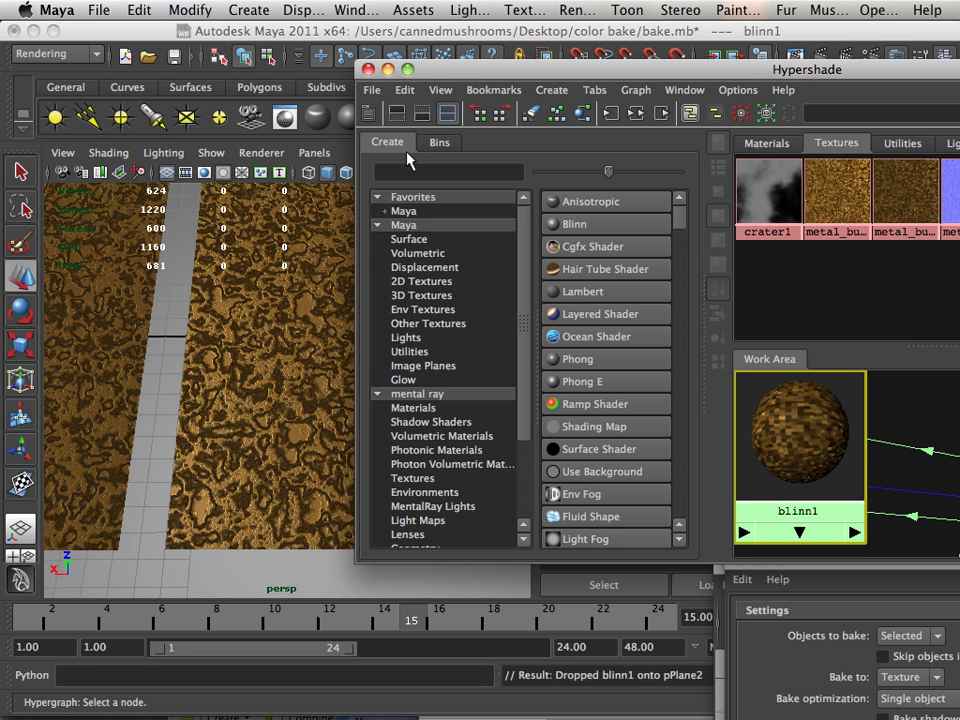
pyautogui.moveTo(410, 62); pyautogui.dragTo(583, 548)
# - Create a point light and raise it about 6.48 cm above the planes
pyautogui.keyDown('alt'); pyautogui.moveTo(330, 430); pyautogui.dragTo(285, 411); pyautogui.keyUp('alt')
pyautogui.keyDown('alt'); pyautogui.moveTo(285, 411); pyautogui.dragTo(360, 429, button='right'); pyautogui.keyUp('alt')
pyautogui.keyDown('alt'); pyautogui.moveTo(360, 429); pyautogui.dragTo(404, 412); pyautogui.keyUp('alt')
pyautogui.keyDown('alt'); pyautogui.moveTo(404, 412); pyautogui.dragTo(343, 414, button='right'); pyautogui.keyUp('alt')
pyautogui.keyDown('alt'); pyautogui.moveTo(343, 414); pyautogui.dragTo(368, 435); pyautogui.keyUp('alt')
pyautogui.click(121, 117)
pyautogui.keyDown('alt'); pyautogui.moveTo(381, 454); pyautogui.dragTo(125, 375, button='right'); pyautogui.keyUp('alt')
pyautogui.moveTo(91, 368); pyautogui.dragTo(90, 289)
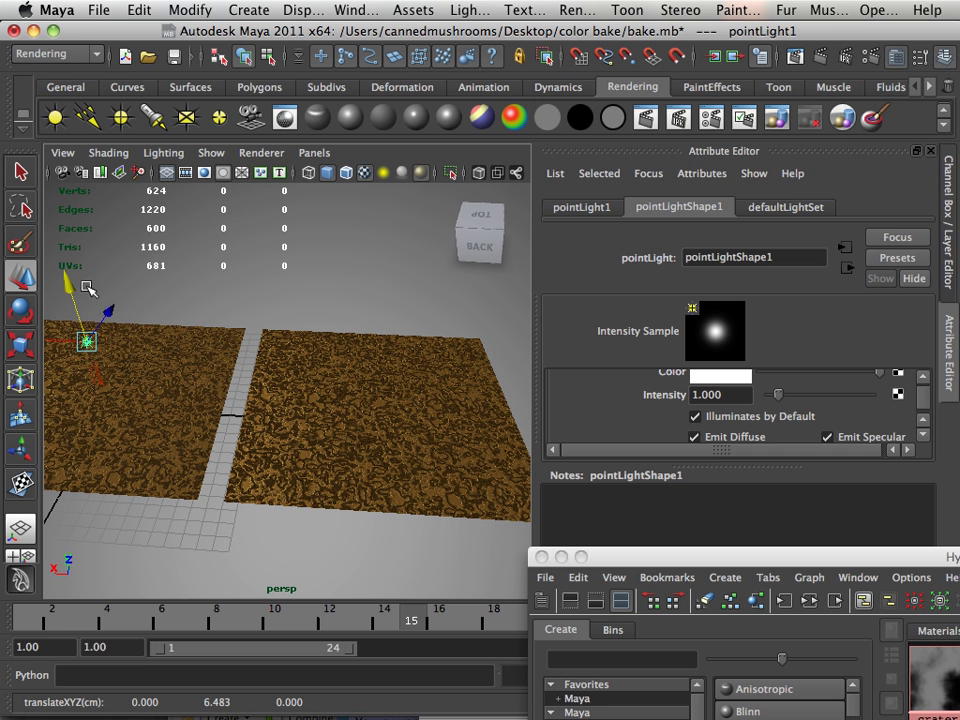
# - Use High Quality Rendering in the perspective viewport and view both planes under the scene's light
pyautogui.click(271, 154)
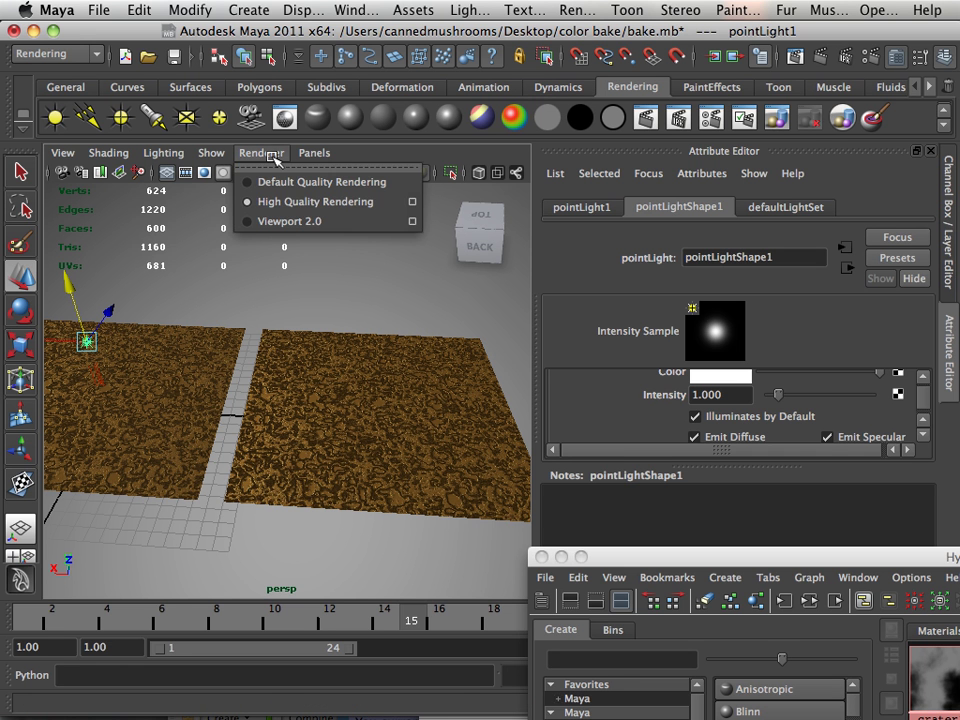
pyautogui.click(246, 200)
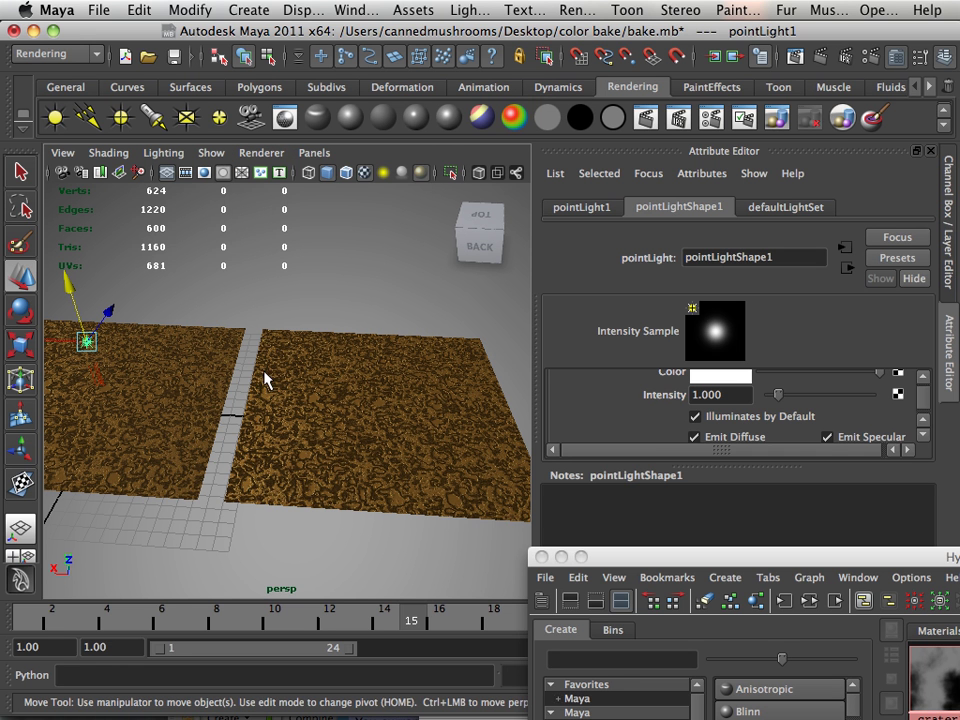
pyautogui.keyDown('alt'); pyautogui.moveTo(86, 354); pyautogui.dragTo(154, 360, button='middle'); pyautogui.keyUp('alt')
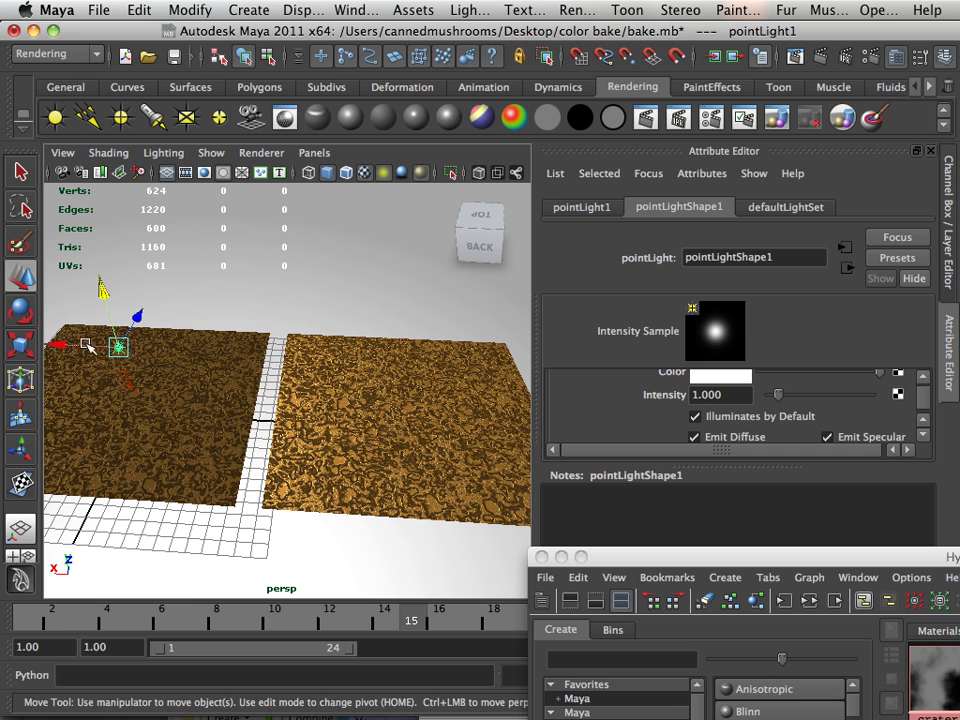
# - Slide the point light over the duplicated plane to about -15.43 cm in X and examine the surface highlights
pyautogui.moveTo(87, 345); pyautogui.dragTo(353, 351)
pyautogui.keyDown('alt'); pyautogui.moveTo(353, 351); pyautogui.dragTo(261, 345, button='middle'); pyautogui.keyUp('alt')
pyautogui.keyDown('alt'); pyautogui.moveTo(261, 345); pyautogui.dragTo(355, 370, button='right'); pyautogui.keyUp('alt')
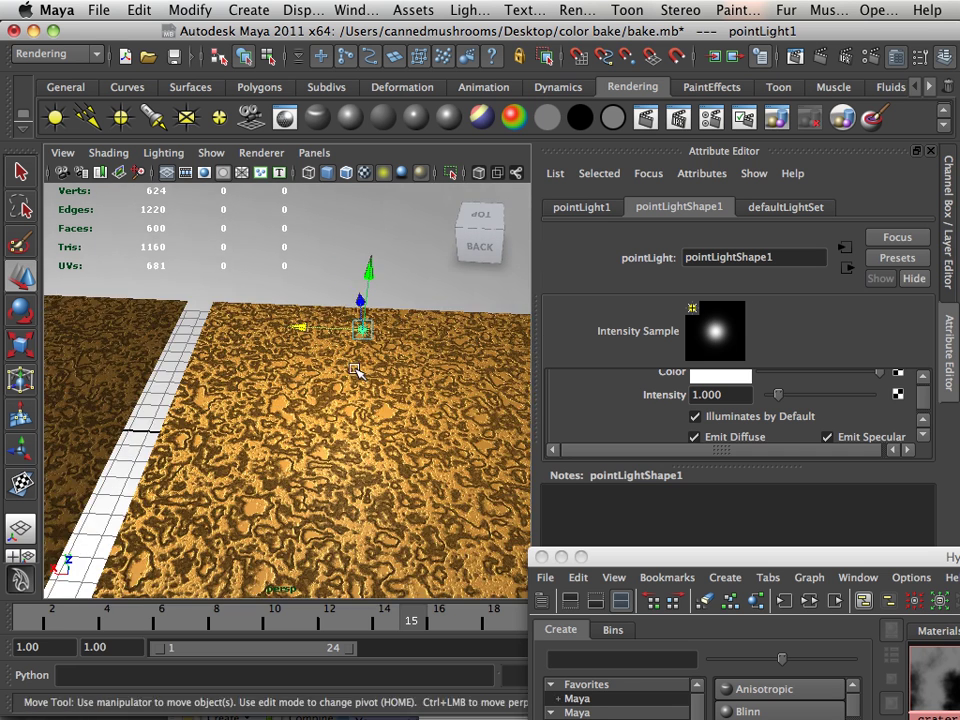
pyautogui.keyDown('alt'); pyautogui.moveTo(355, 370); pyautogui.dragTo(252, 312, button='middle'); pyautogui.keyUp('alt')
pyautogui.keyDown('alt'); pyautogui.moveTo(252, 312); pyautogui.dragTo(257, 321); pyautogui.keyUp('alt')
pyautogui.moveTo(201, 266); pyautogui.dragTo(262, 328)
pyautogui.keyDown('alt'); pyautogui.moveTo(262, 328); pyautogui.dragTo(152, 326, button='right'); pyautogui.keyUp('alt')
pyautogui.keyDown('alt'); pyautogui.moveTo(152, 326); pyautogui.dragTo(214, 351); pyautogui.keyUp('alt')
pyautogui.keyDown('alt'); pyautogui.moveTo(300, 370); pyautogui.dragTo(250, 352, button='right'); pyautogui.keyUp('alt')
pyautogui.keyDown('alt'); pyautogui.moveTo(250, 352); pyautogui.dragTo(259, 361, button='middle'); pyautogui.keyUp('alt')
pyautogui.moveTo(184, 329); pyautogui.dragTo(179, 327)
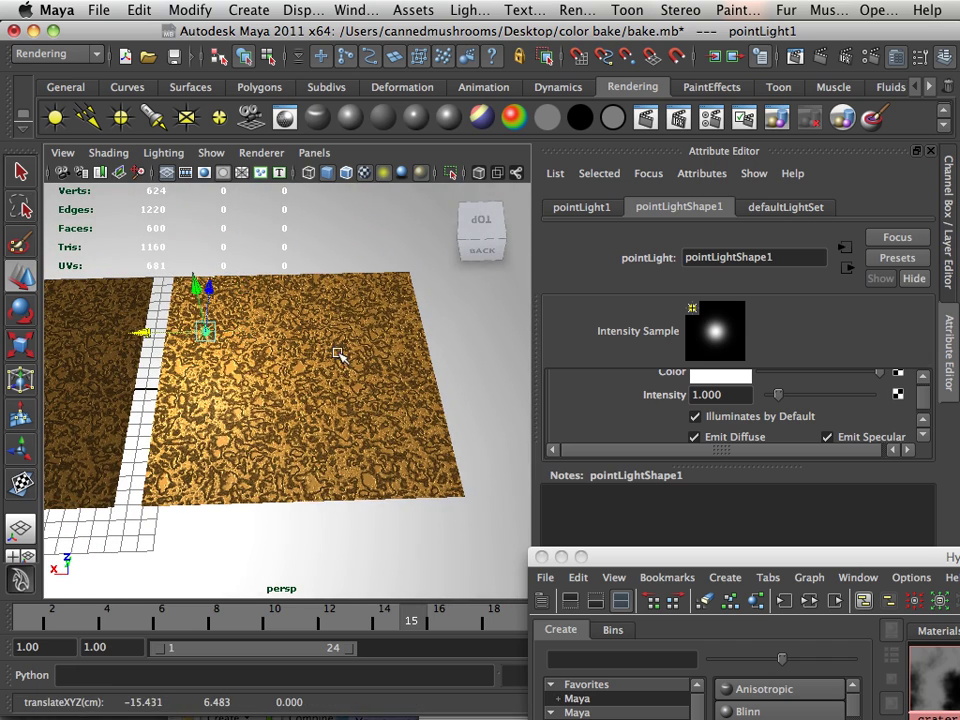
pyautogui.keyDown('alt'); pyautogui.moveTo(338, 355); pyautogui.dragTo(257, 370, button='right'); pyautogui.keyUp('alt')
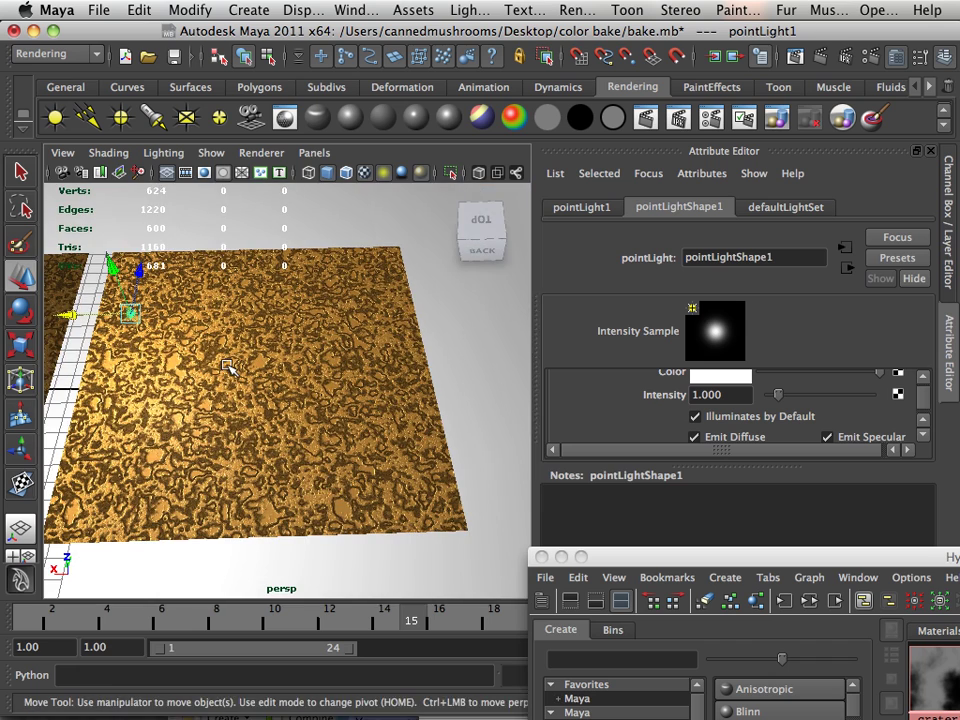
# - Move the duplicated plane along X away from the point light to clear space between the two planes
pyautogui.click(229, 367)
pyautogui.moveTo(201, 365); pyautogui.dragTo(551, 412)
pyautogui.keyDown('alt'); pyautogui.moveTo(385, 362); pyautogui.dragTo(354, 358, button='right'); pyautogui.keyUp('alt')
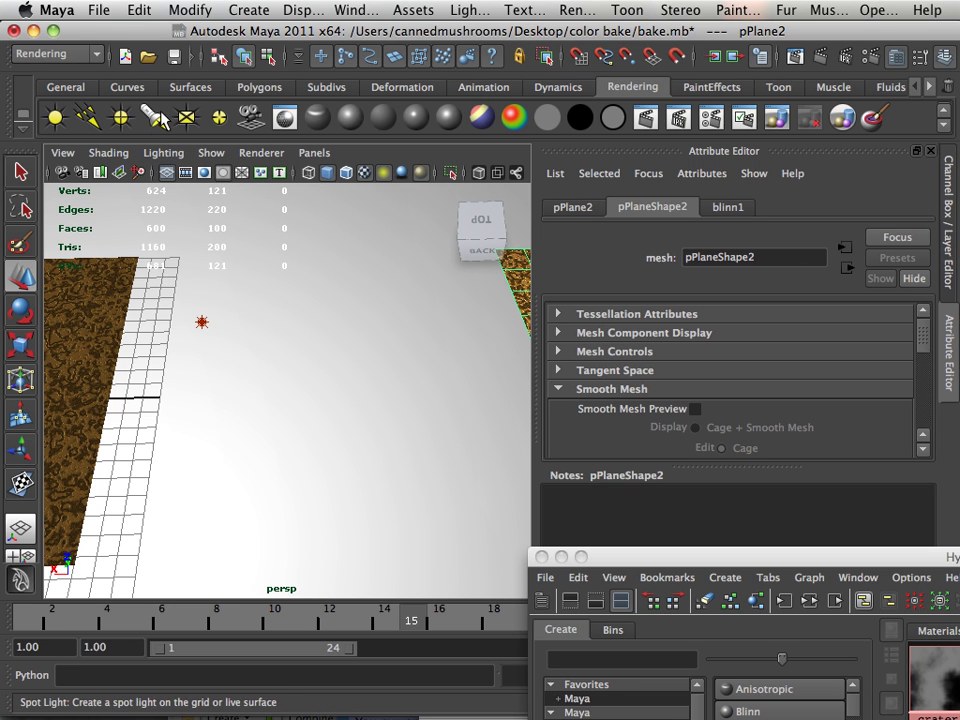
# - Create a polygon sphere and move it along X into the gap between the planes, near the point light
pyautogui.click(261, 89)
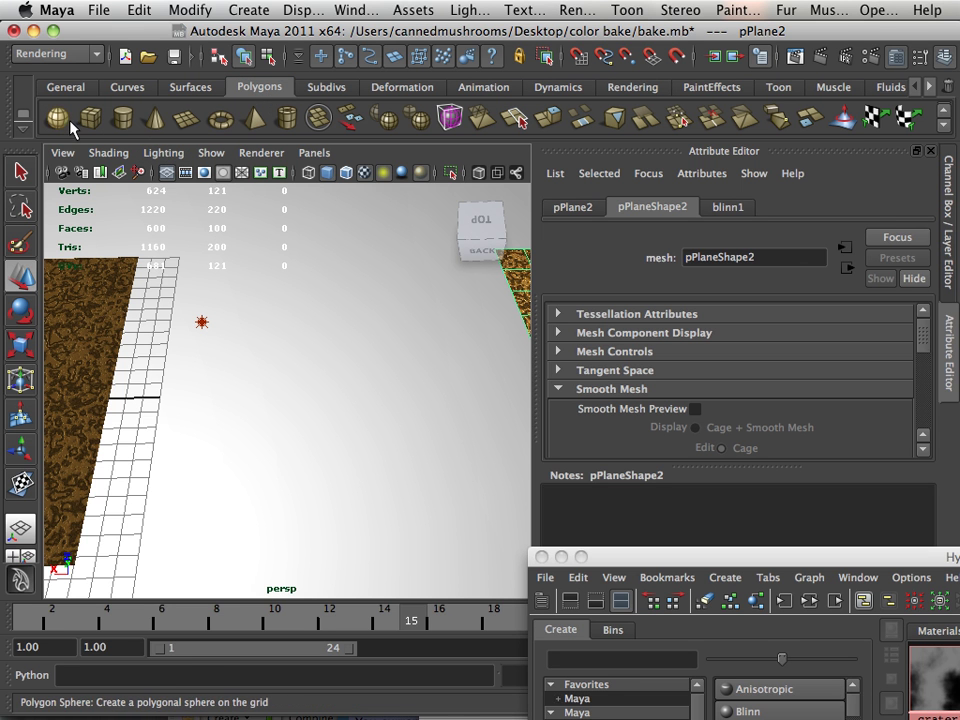
pyautogui.click(215, 352)
pyautogui.click(216, 353)
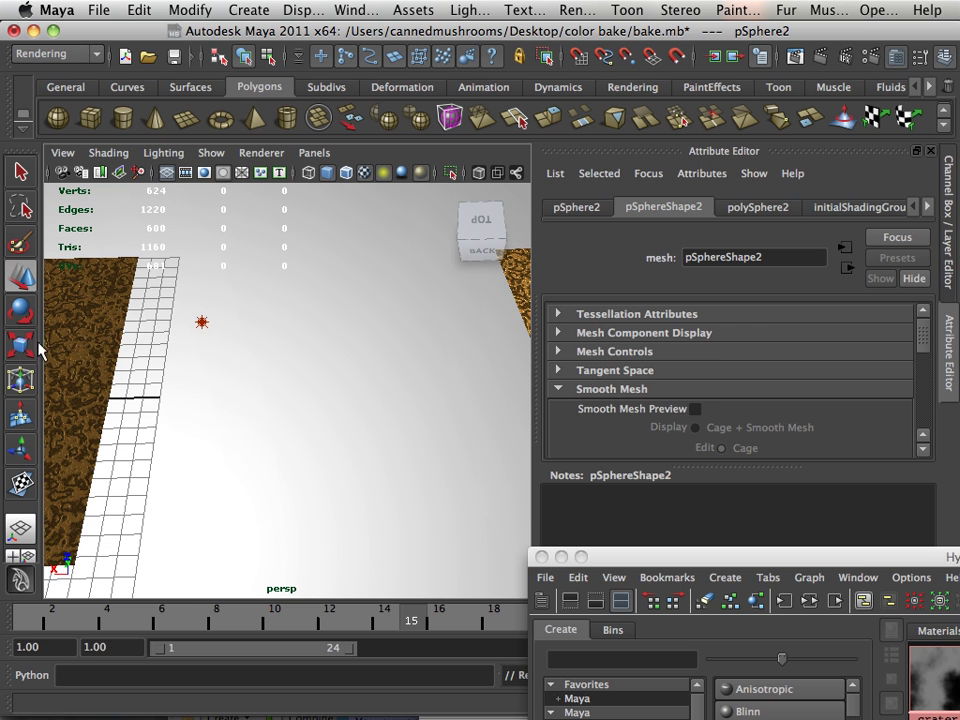
pyautogui.keyDown('alt'); pyautogui.moveTo(197, 328); pyautogui.dragTo(54, 314, button='right'); pyautogui.keyUp('alt')
pyautogui.keyDown('alt'); pyautogui.moveTo(54, 314); pyautogui.dragTo(420, 330, button='middle'); pyautogui.keyUp('alt')
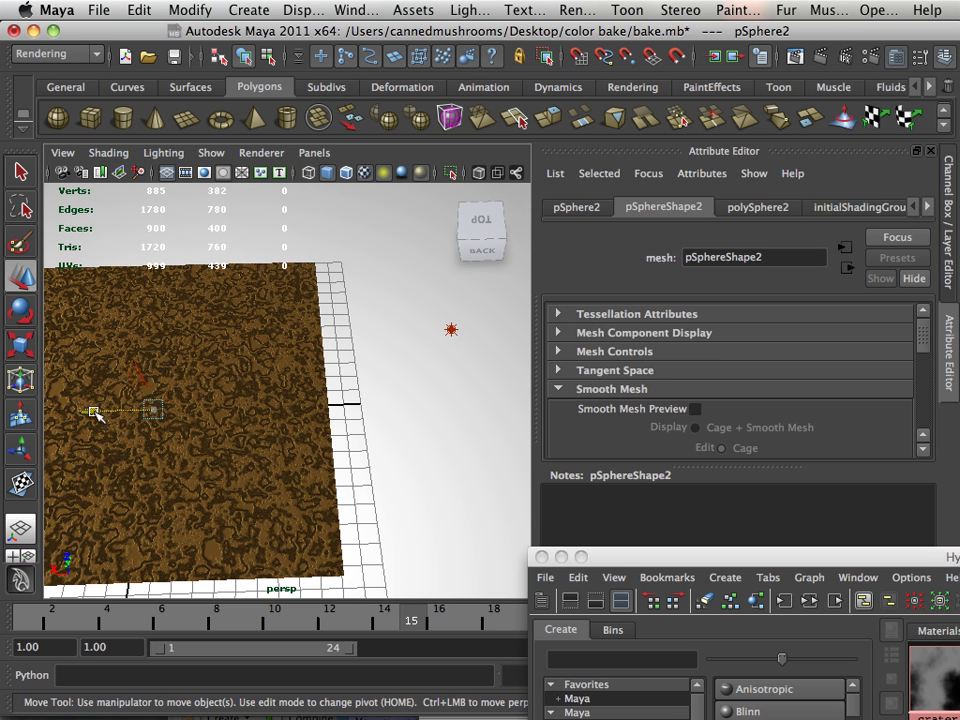
pyautogui.moveTo(97, 416); pyautogui.dragTo(403, 399)
pyautogui.keyDown('alt'); pyautogui.moveTo(403, 399); pyautogui.dragTo(80, 347, button='right'); pyautogui.keyUp('alt')
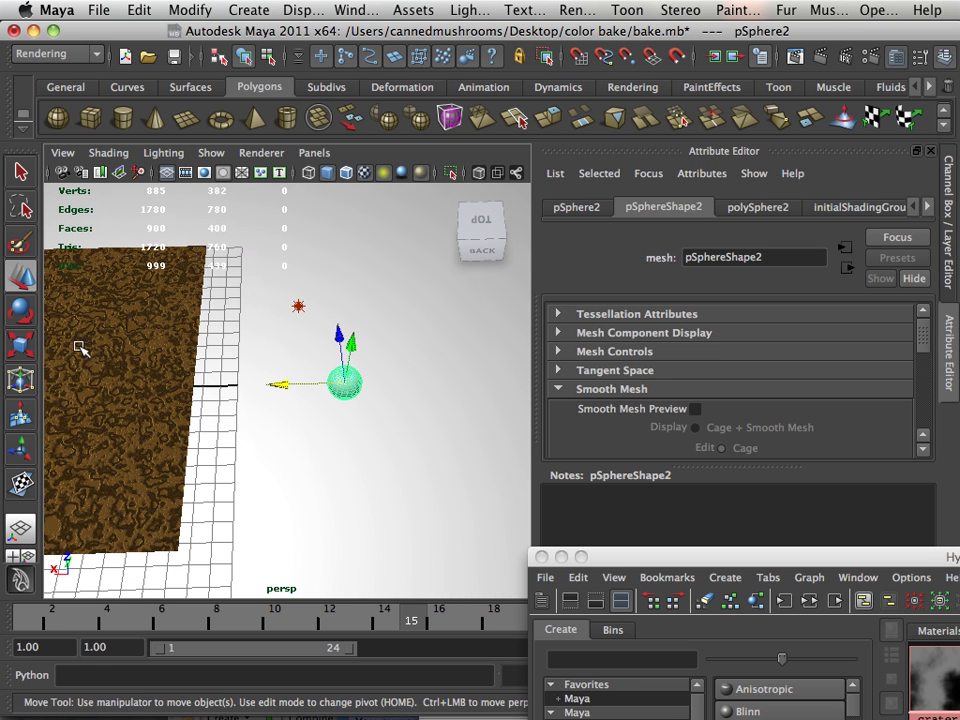
# - Scale the sphere uniformly to about 4.98 and assign the blinn1 material to it
pyautogui.click(22, 346)
pyautogui.moveTo(344, 382); pyautogui.dragTo(410, 350)
pyautogui.moveTo(418, 346); pyautogui.dragTo(551, 622, button='right')
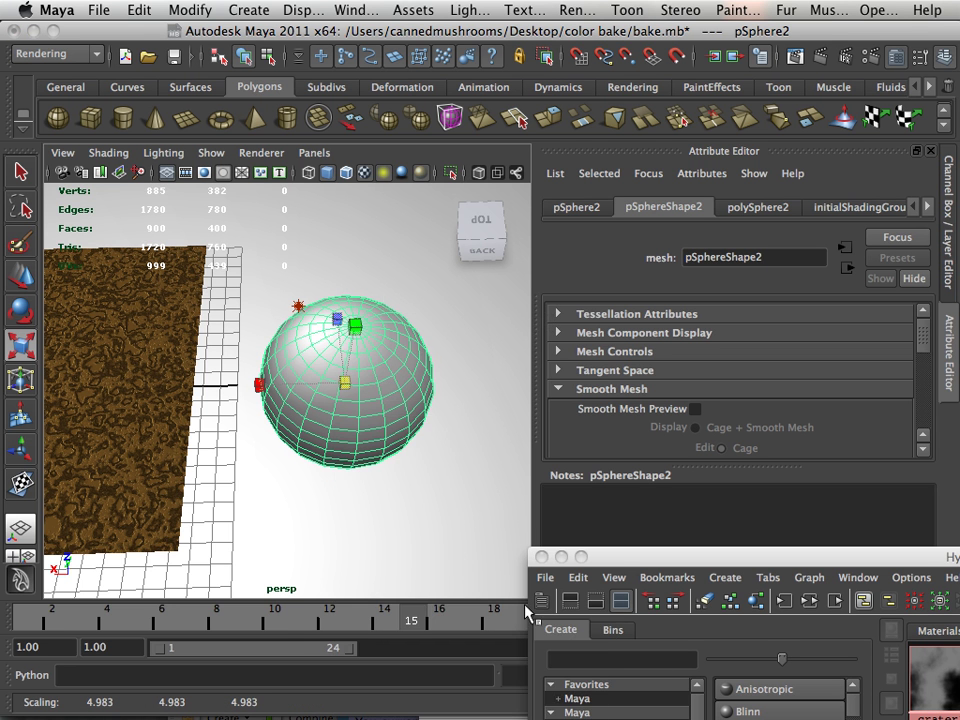
pyautogui.click(352, 486)
pyautogui.keyDown('alt'); pyautogui.moveTo(356, 489); pyautogui.dragTo(353, 482); pyautogui.keyUp('alt')
pyautogui.keyDown('alt'); pyautogui.moveTo(352, 481); pyautogui.dragTo(335, 458, button='right'); pyautogui.keyUp('alt')
pyautogui.keyDown('alt'); pyautogui.moveTo(335, 458); pyautogui.dragTo(350, 422); pyautogui.keyUp('alt')
pyautogui.click(349, 421)
# - Raise the sphere and move it along X toward the duplicated plane, checking its shading from several angles
pyautogui.click(21, 276)
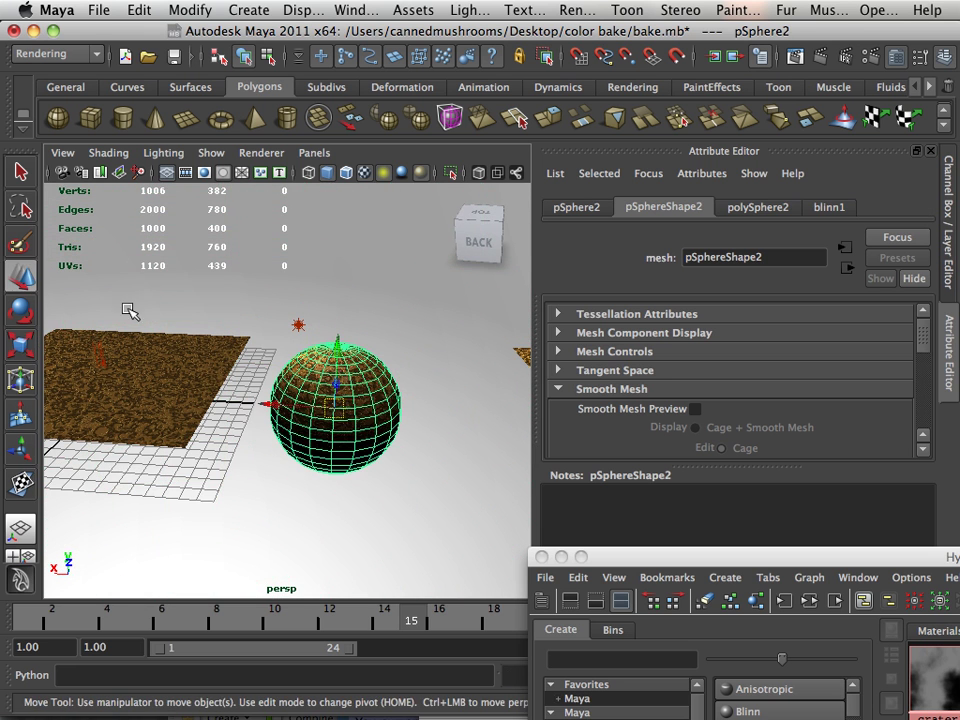
pyautogui.moveTo(336, 405); pyautogui.dragTo(348, 270)
pyautogui.moveTo(284, 277); pyautogui.dragTo(446, 291)
pyautogui.keyDown('alt'); pyautogui.moveTo(446, 291); pyautogui.dragTo(312, 307, button='middle'); pyautogui.keyUp('alt')
pyautogui.keyDown('alt'); pyautogui.moveTo(312, 307); pyautogui.dragTo(353, 317); pyautogui.keyUp('alt')
pyautogui.keyDown('alt'); pyautogui.moveTo(353, 317); pyautogui.dragTo(324, 287, button='right'); pyautogui.keyUp('alt')
pyautogui.keyDown('alt'); pyautogui.moveTo(327, 287); pyautogui.dragTo(300, 307); pyautogui.keyUp('alt')
pyautogui.keyDown('alt'); pyautogui.moveTo(310, 302); pyautogui.dragTo(215, 195, button='middle'); pyautogui.keyUp('alt')
pyautogui.keyDown('alt'); pyautogui.moveTo(215, 195); pyautogui.dragTo(328, 369); pyautogui.keyUp('alt')
pyautogui.keyDown('alt'); pyautogui.moveTo(328, 369); pyautogui.dragTo(286, 476, button='right'); pyautogui.keyUp('alt')
# - Select the point light, reposition it beside the sphere and inspect the lit material from the side and above
pyautogui.click(236, 535)
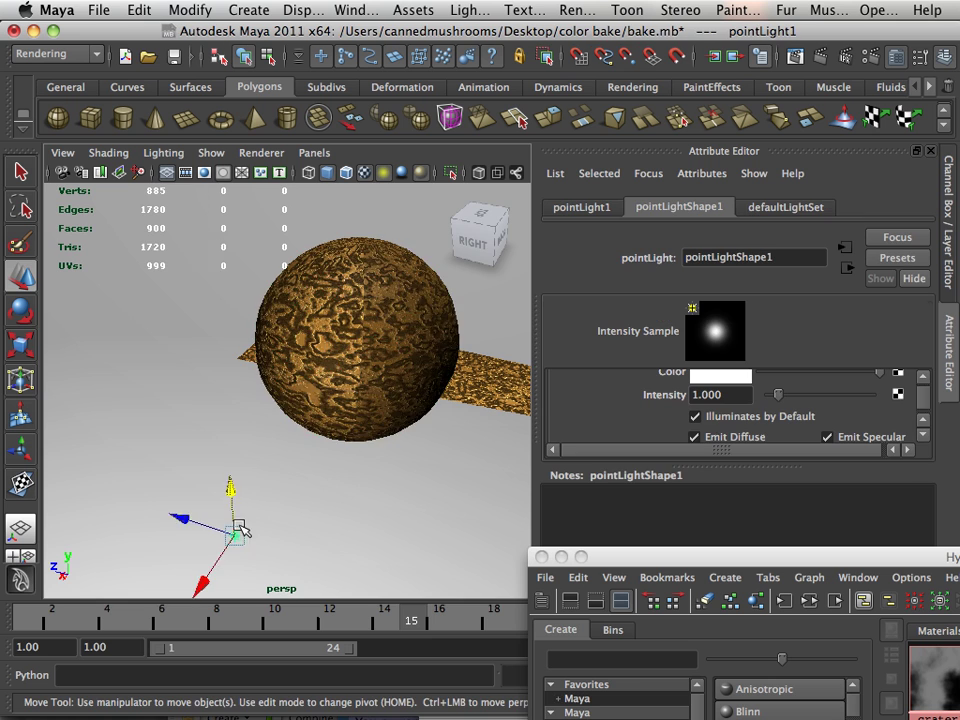
pyautogui.moveTo(236, 535); pyautogui.dragTo(209, 472)
pyautogui.keyDown('alt'); pyautogui.moveTo(209, 472); pyautogui.dragTo(178, 364, button='middle'); pyautogui.keyUp('alt')
pyautogui.keyDown('alt'); pyautogui.moveTo(178, 364); pyautogui.dragTo(122, 480); pyautogui.keyUp('alt')
pyautogui.keyDown('alt'); pyautogui.moveTo(122, 480); pyautogui.dragTo(236, 459, button='right'); pyautogui.keyUp('alt')
pyautogui.keyDown('alt'); pyautogui.moveTo(295, 378); pyautogui.dragTo(114, 354, button='right'); pyautogui.keyUp('alt')
pyautogui.keyDown('alt'); pyautogui.moveTo(114, 354); pyautogui.dragTo(300, 410); pyautogui.keyUp('alt')
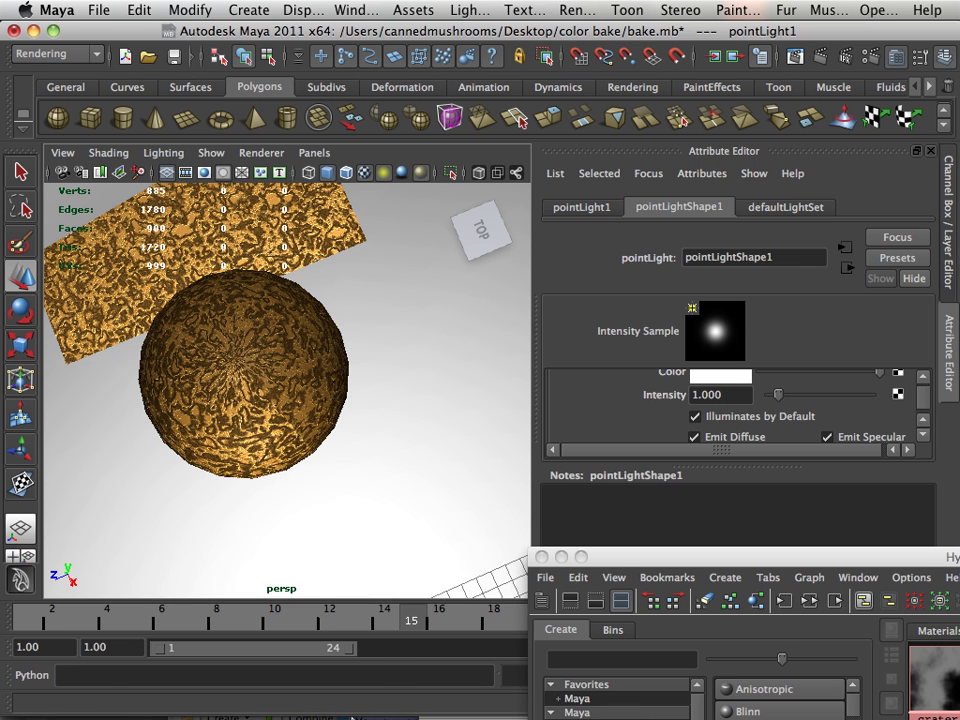
# - Switch to Photoshop, hide the Background copy layer in metal_bump_cm.tif, and show and select the Background color layer
pyautogui.moveTo(360, 708)
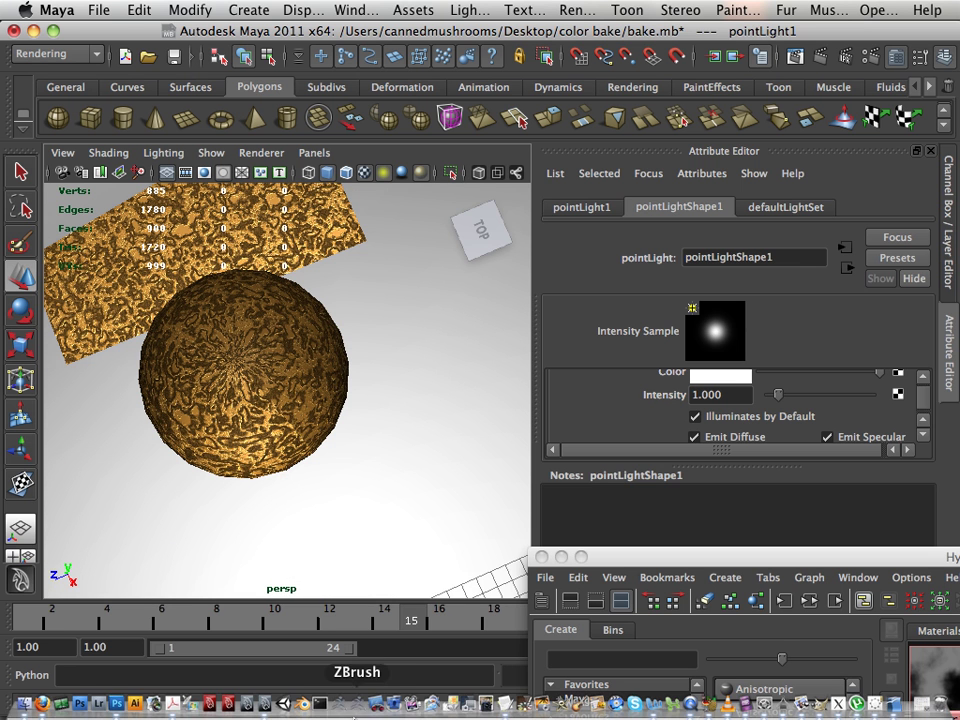
pyautogui.click(120, 704)
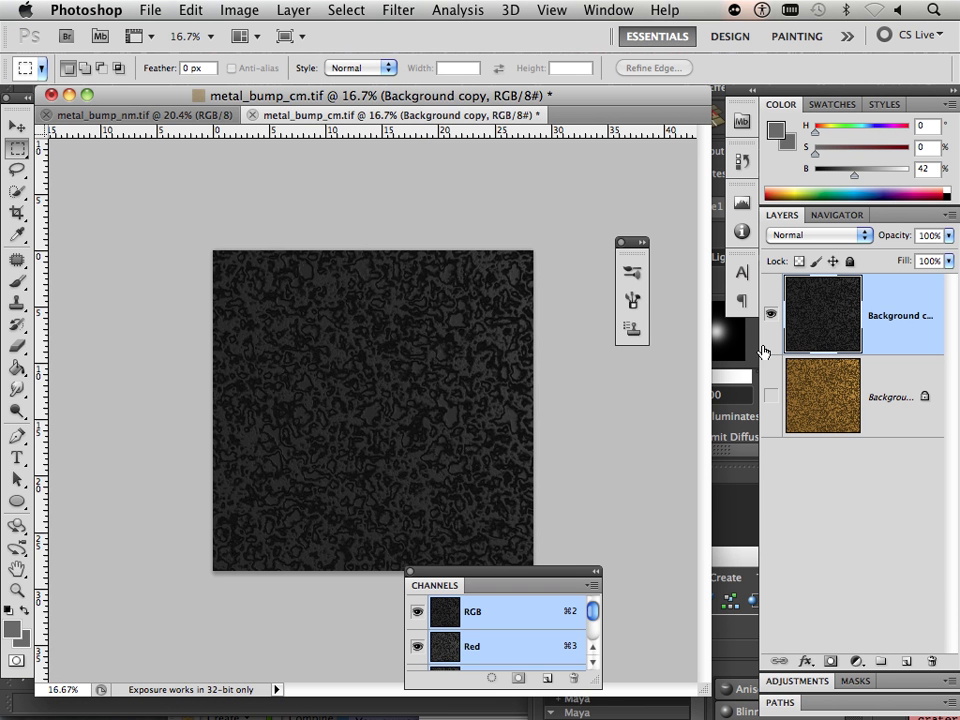
pyautogui.click(771, 315)
pyautogui.click(769, 395)
pyautogui.doubleClick(825, 392)
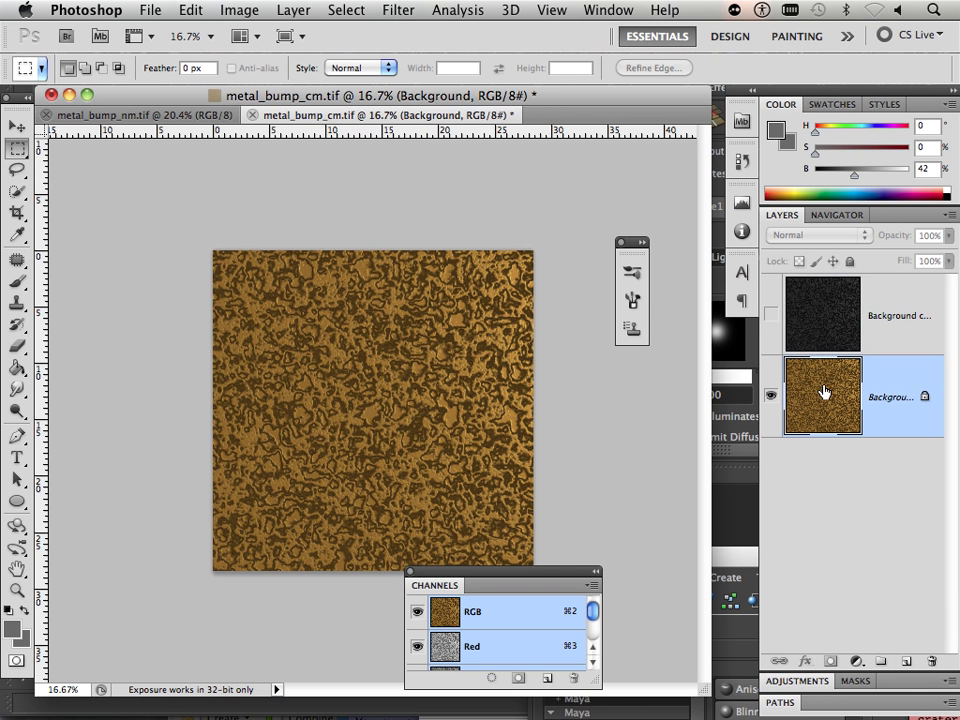
pyautogui.click(668, 342)
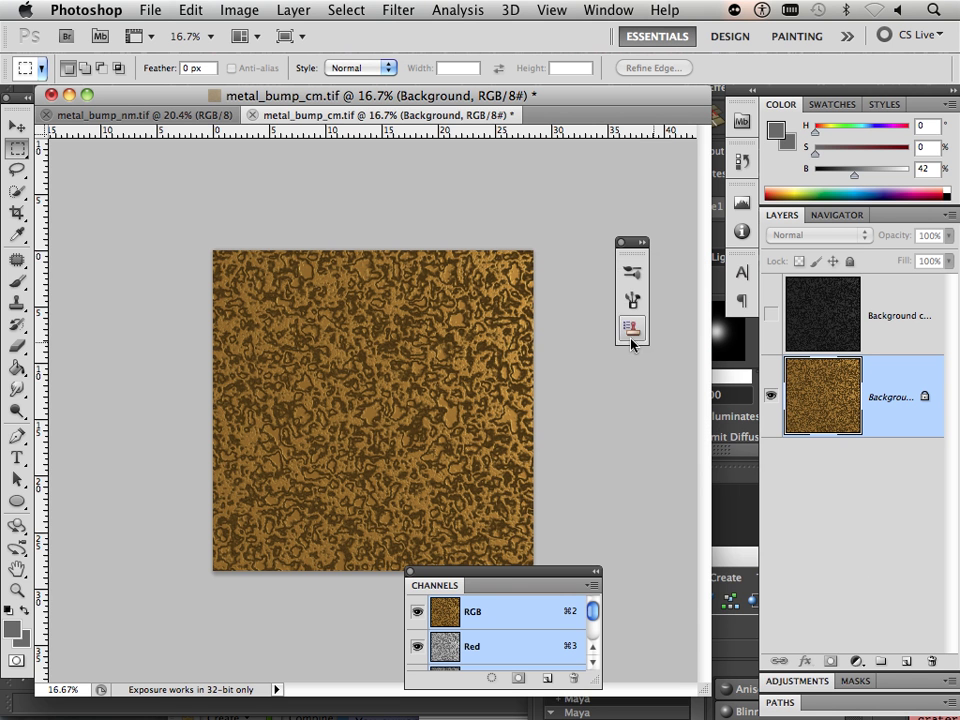